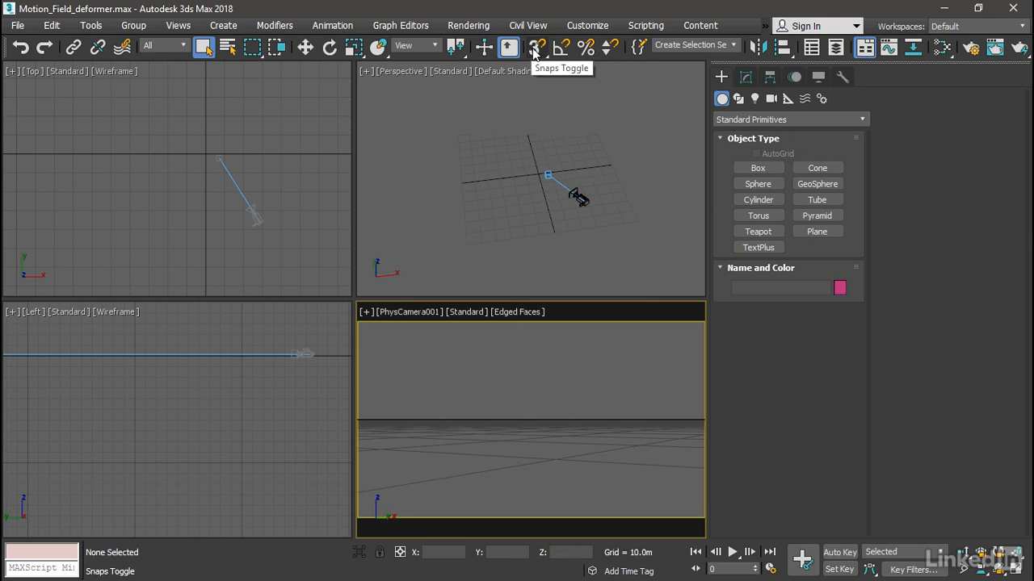
- Check the home grid dimensions in the Grid and Snap Settings
right_click(535, 50)
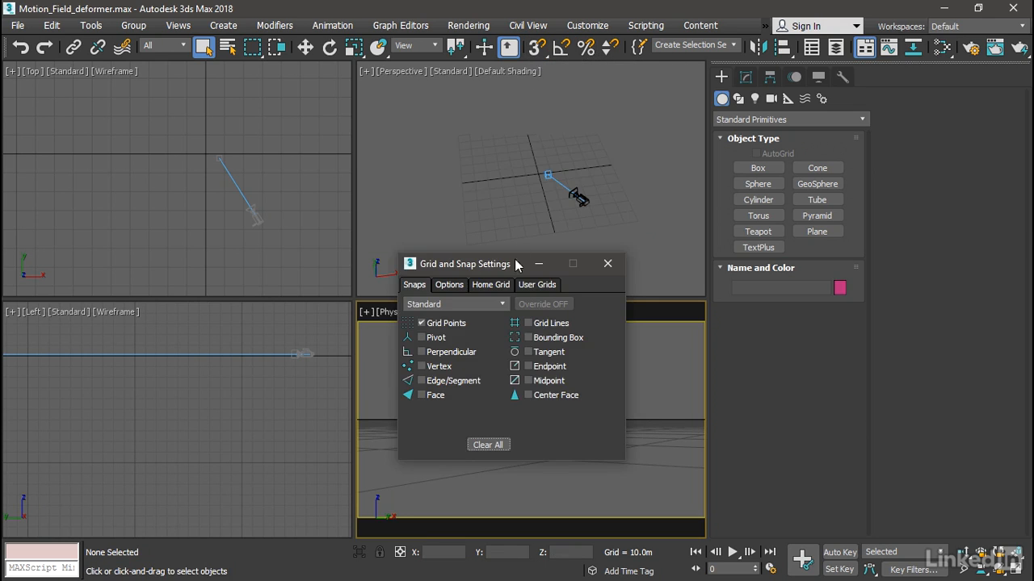
click(491, 286)
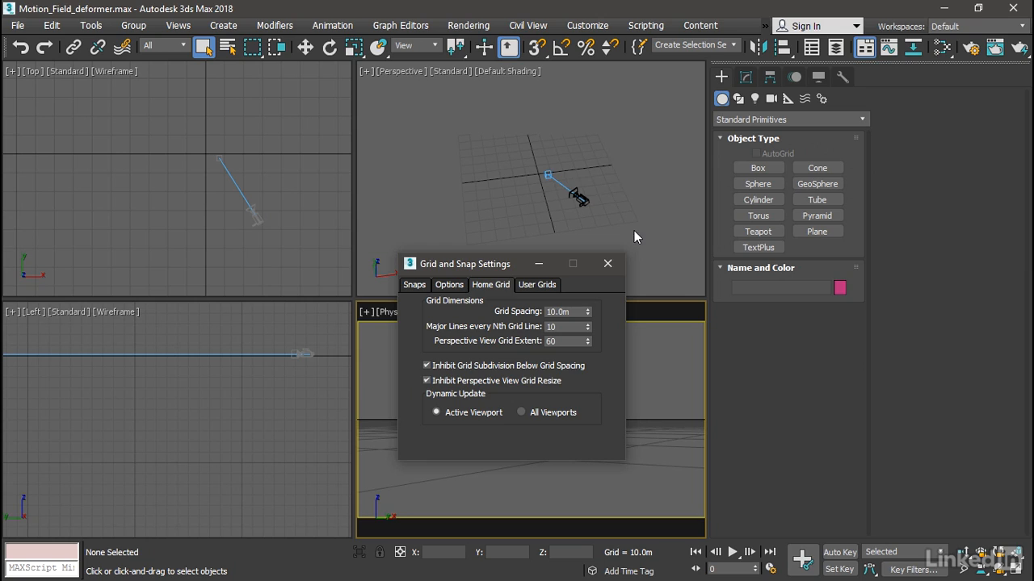
click(606, 265)
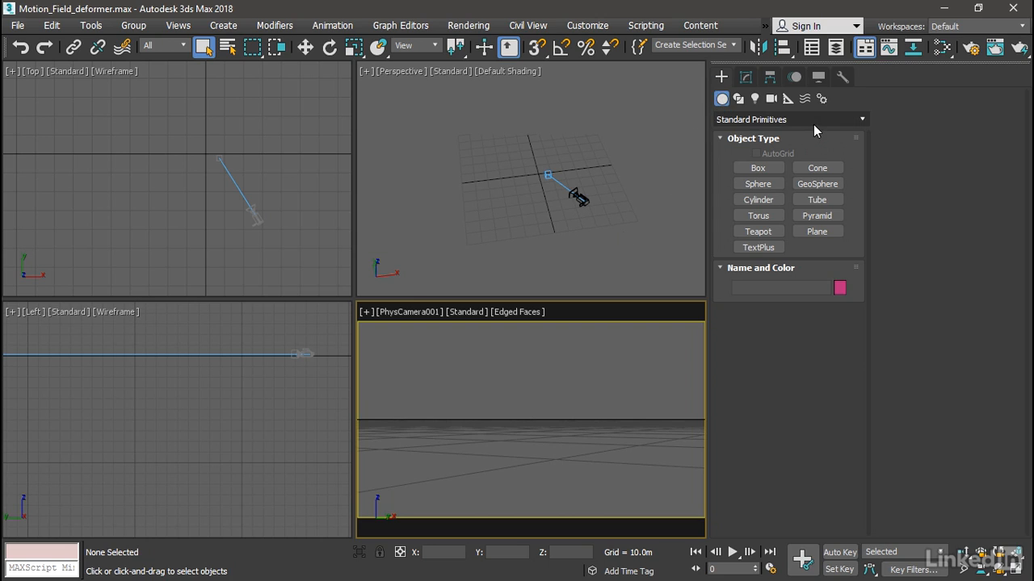
- Create a plane about 824 m long and 731 m wide around the grid centre in the Perspective view
click(821, 233)
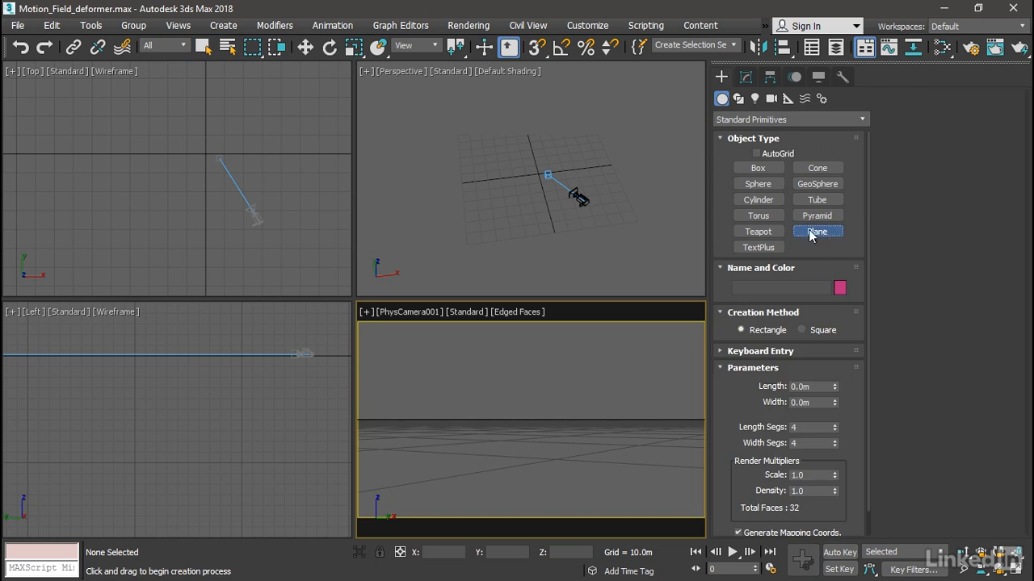
click(498, 149)
drag(498, 150, 614, 212)
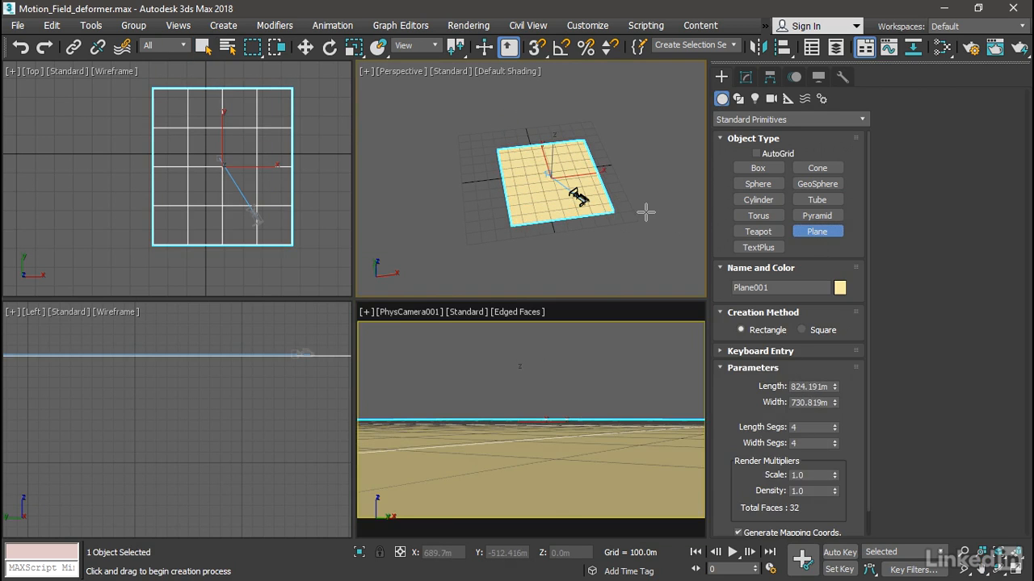
right_click(646, 212)
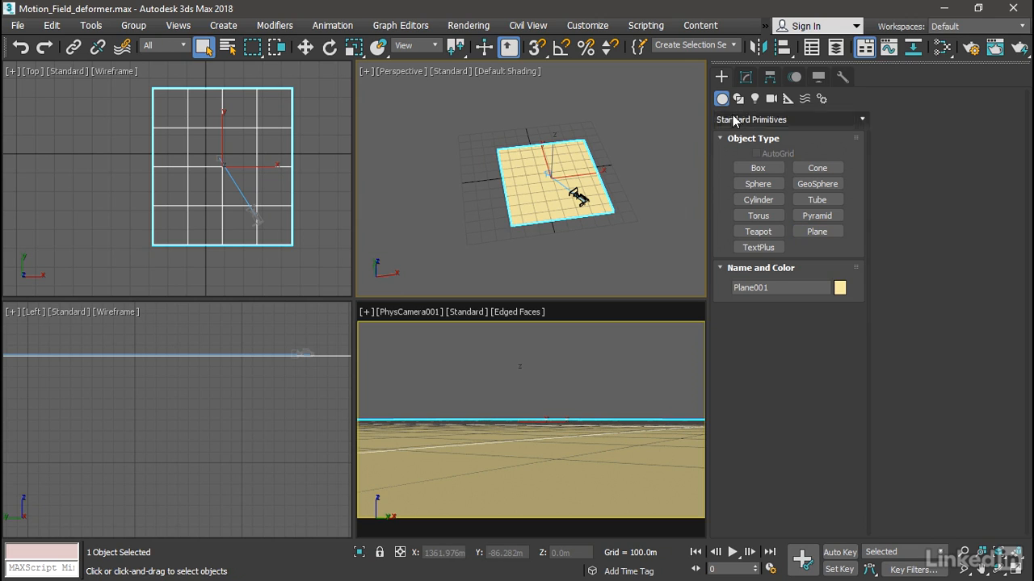
- Rename the plane as terrain and give it a light gray custom object color
click(746, 77)
click(775, 99)
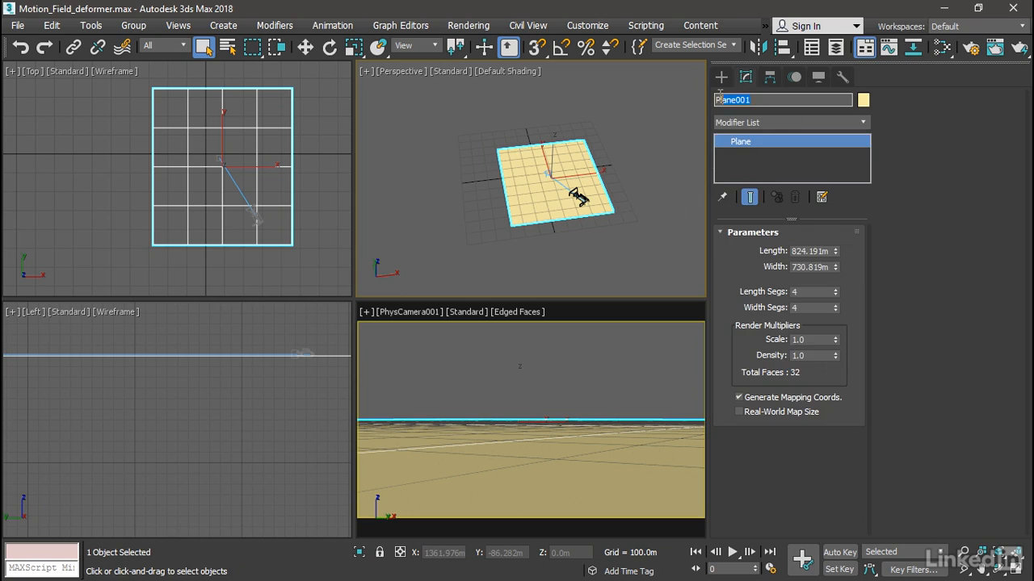
text(terrain)
key(Return)
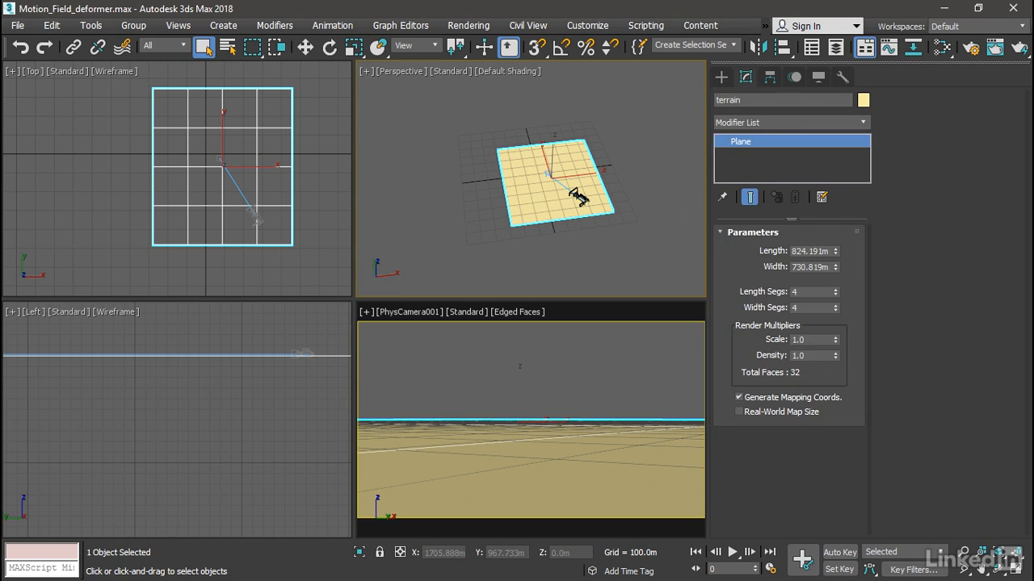
click(863, 100)
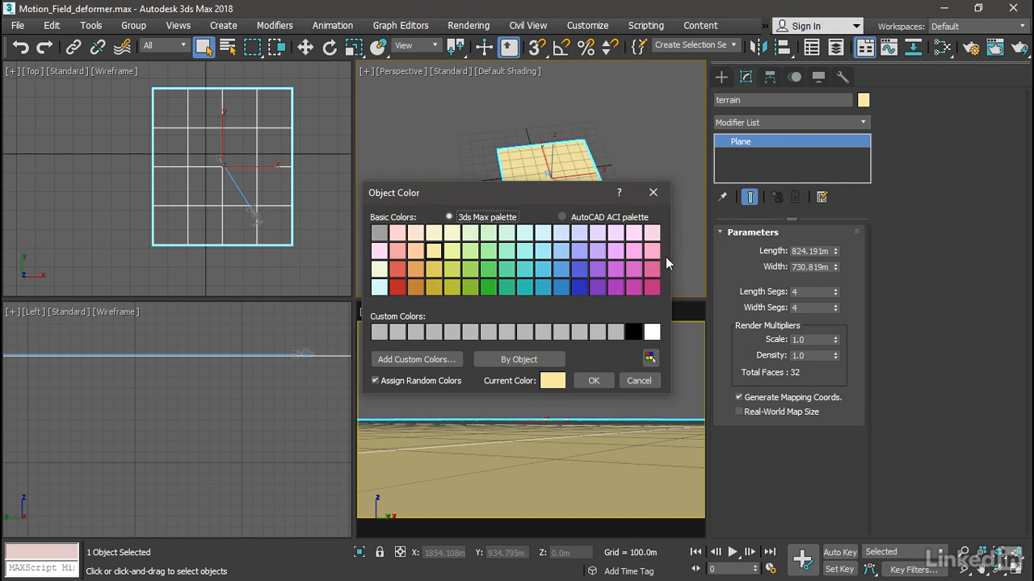
click(613, 331)
click(593, 381)
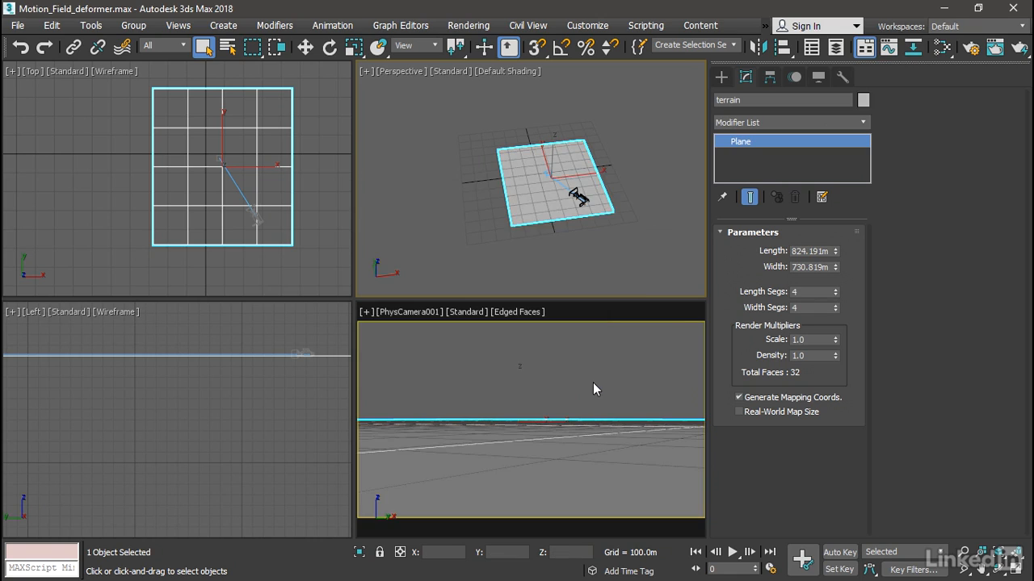
- Set the terrain plane's length and width to 1000 m each
double_click(793, 250)
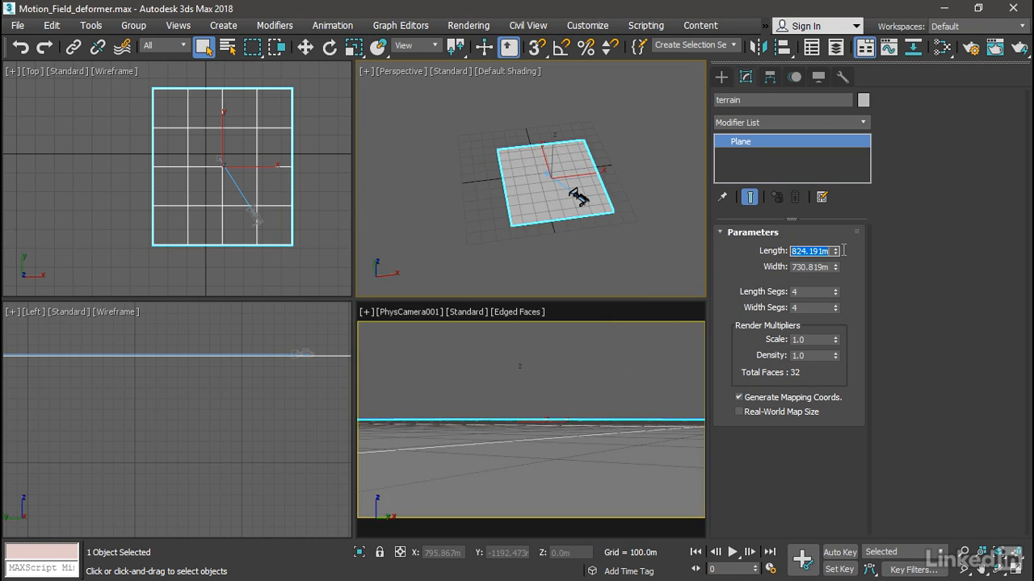
text(1000)
key(Tab)
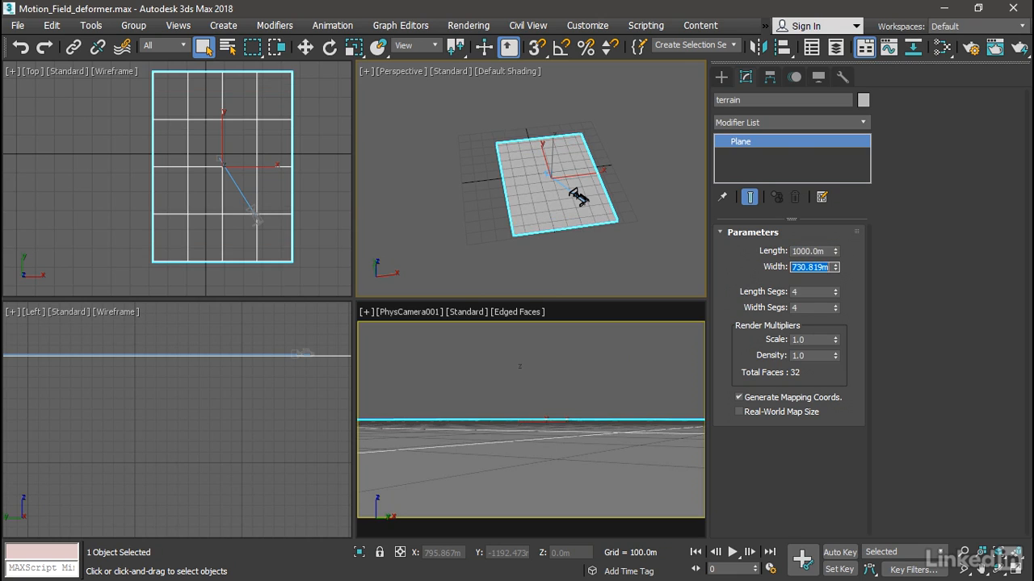
text(1000)
key(Tab)
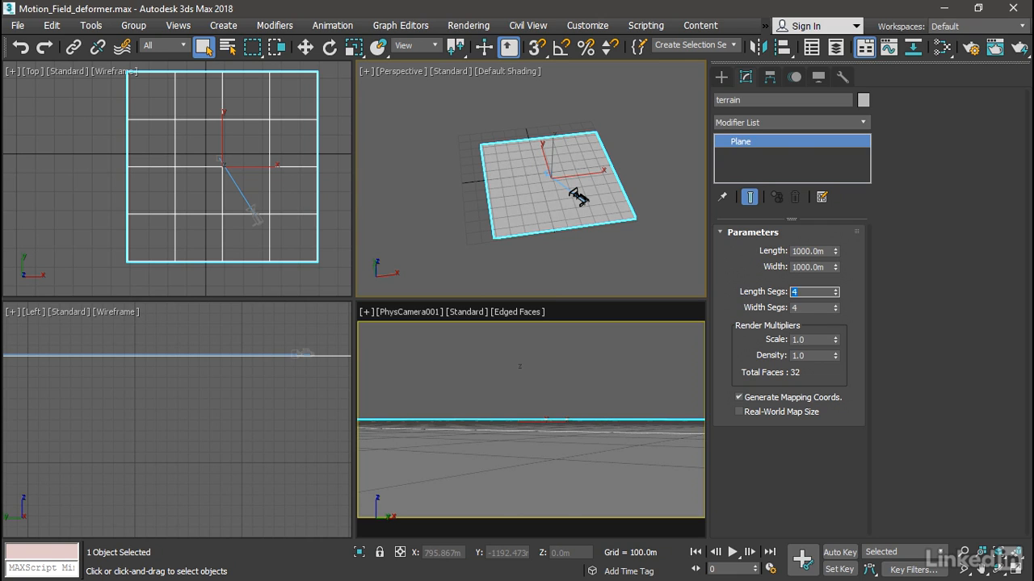
- Set the terrain's length and width segments to 200 each and its render density multiplier to 4
text(200)
key(Tab)
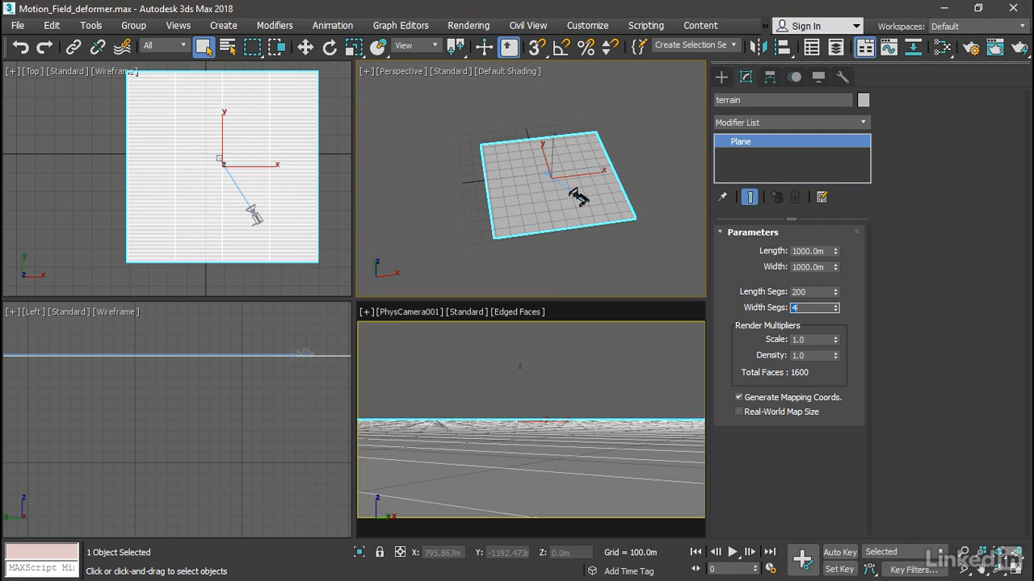
text(200)
key(Return)
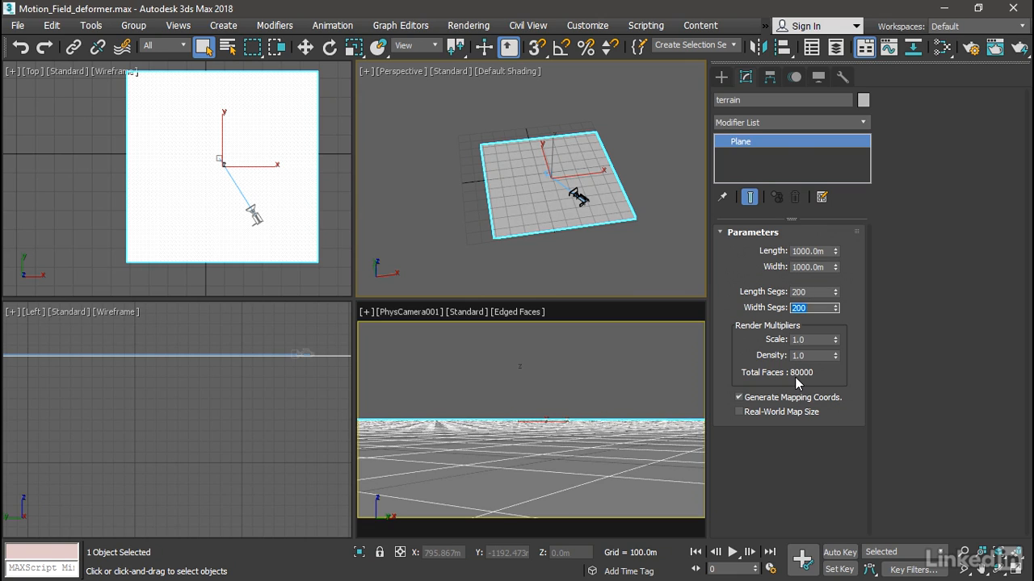
click(809, 356)
text(4)
key(Return)
click(874, 407)
- Move the terrain to the world origin by setting its X and Y position to 0
click(304, 48)
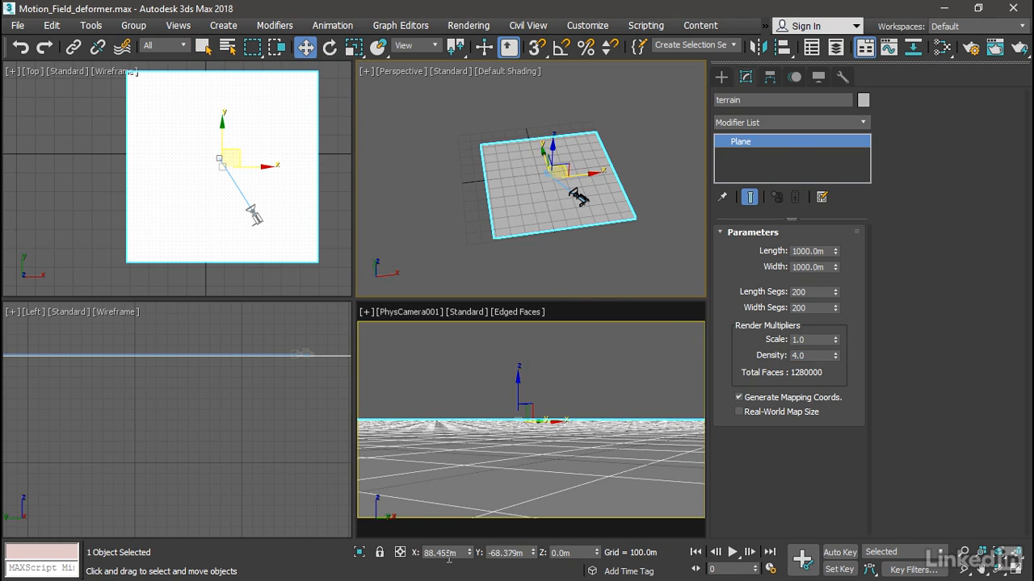
click(418, 553)
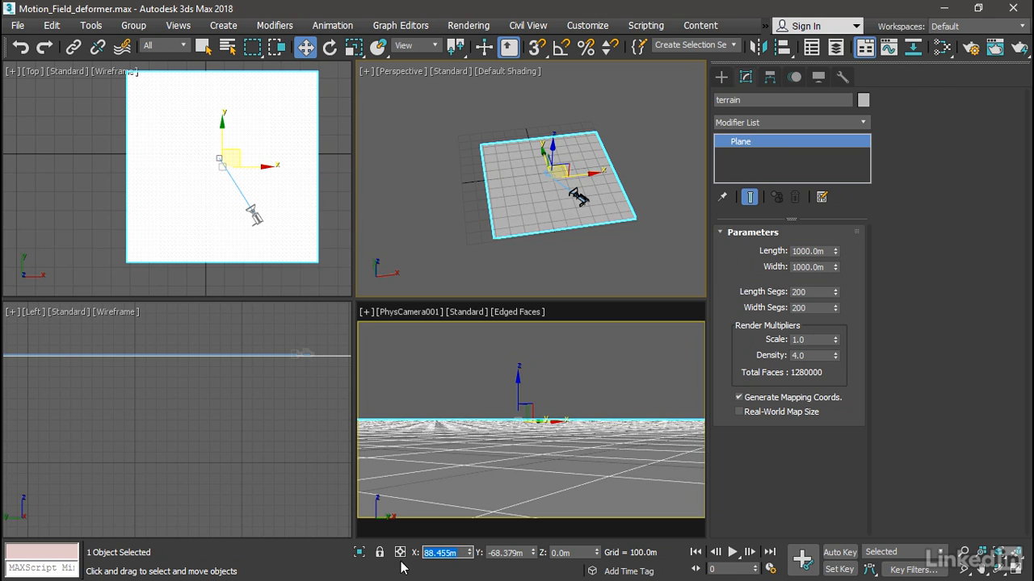
text(0)
click(524, 552)
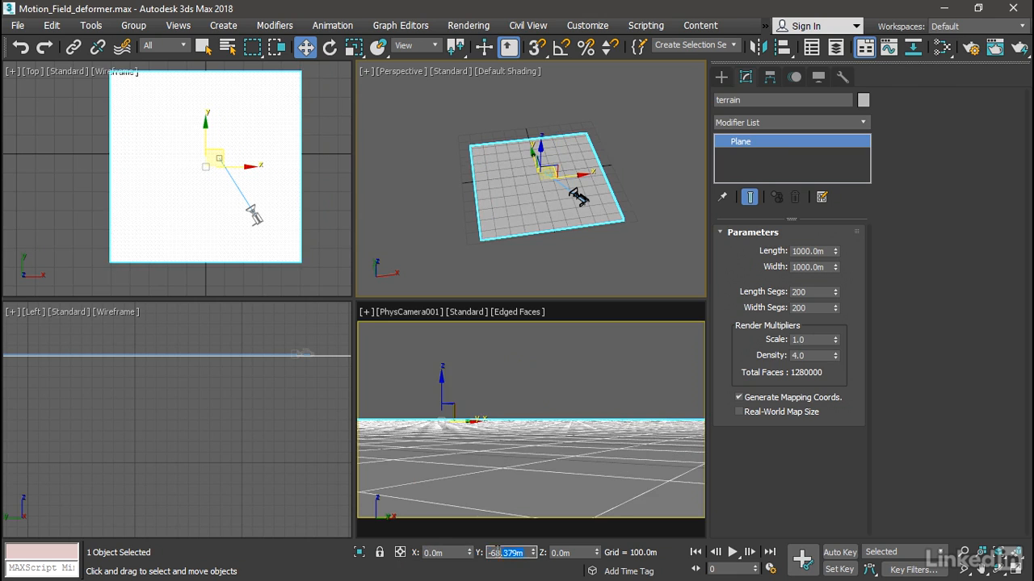
text(0)
key(Return)
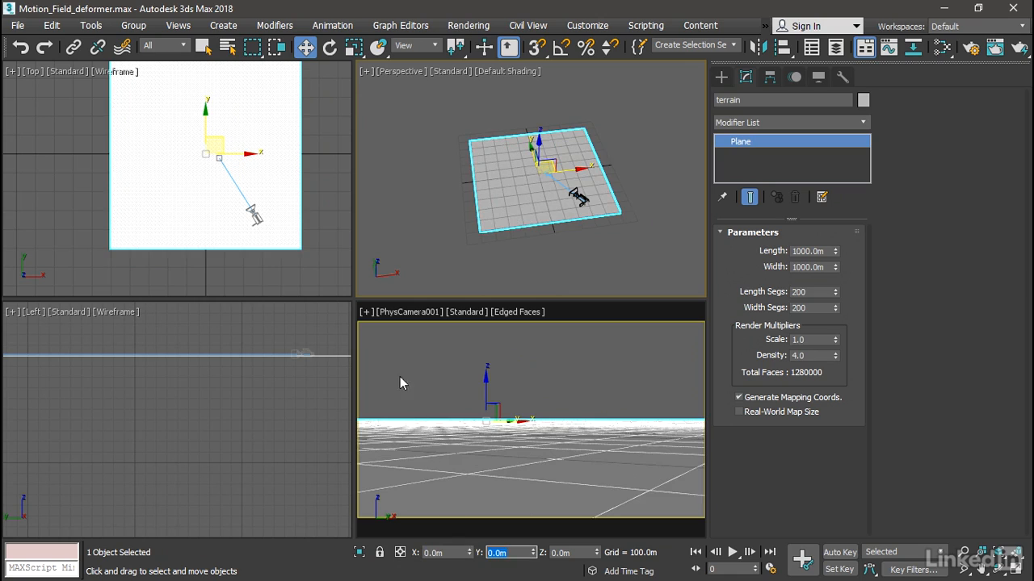
click(204, 48)
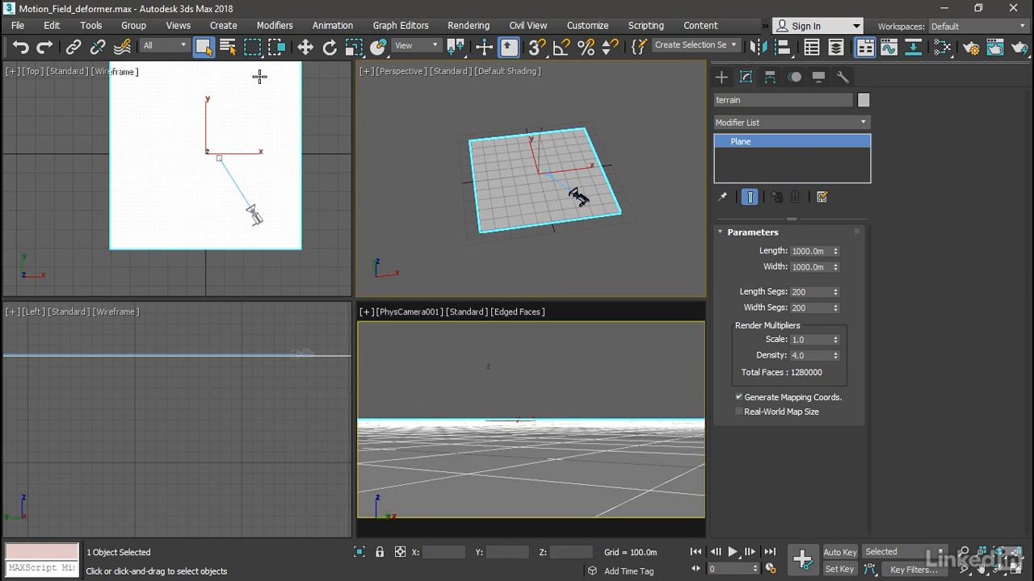
- Create a Motion Field force space warp at the terrain's front edge in the Perspective view
click(721, 77)
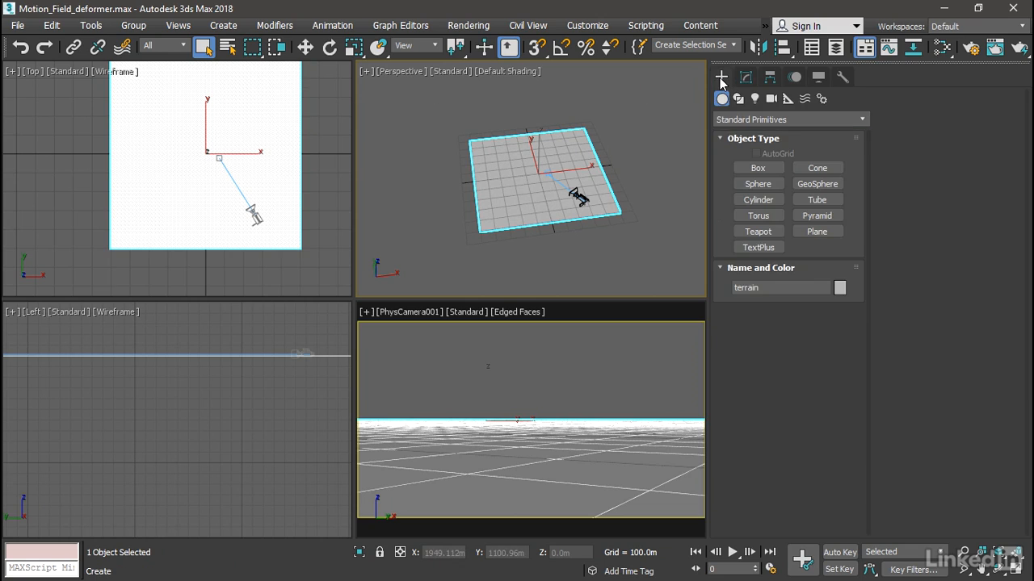
click(804, 100)
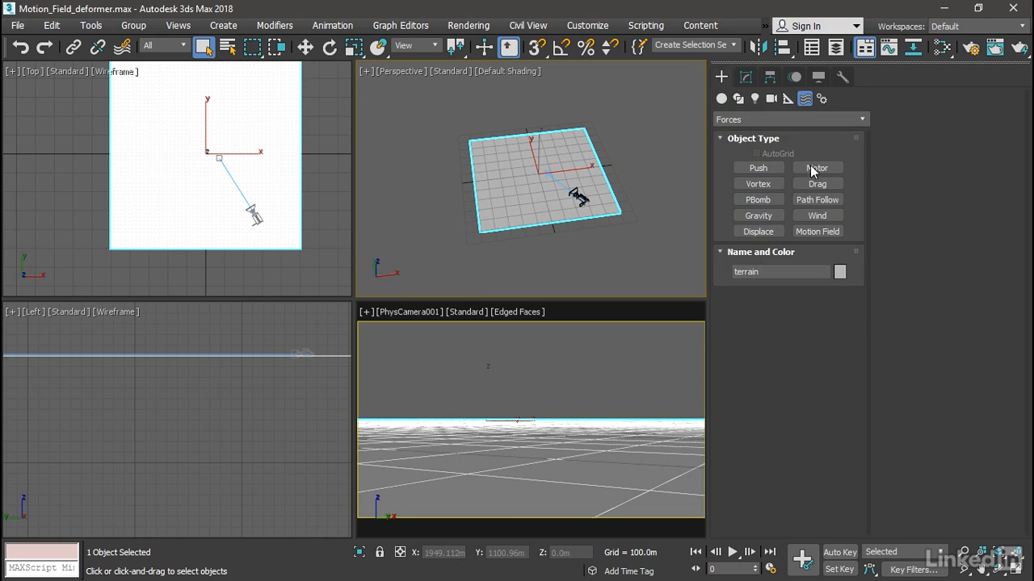
click(830, 233)
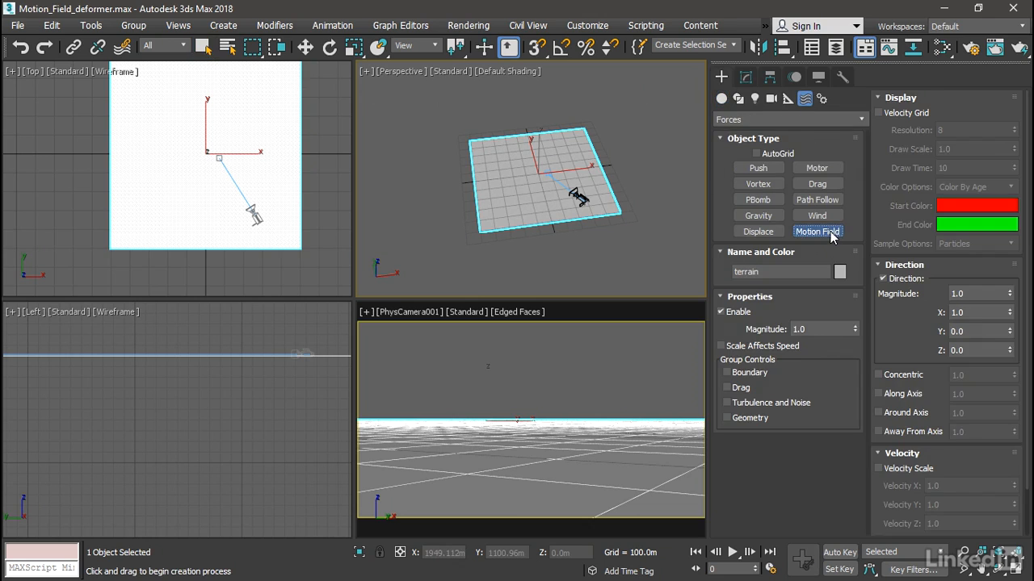
drag(493, 243, 588, 227)
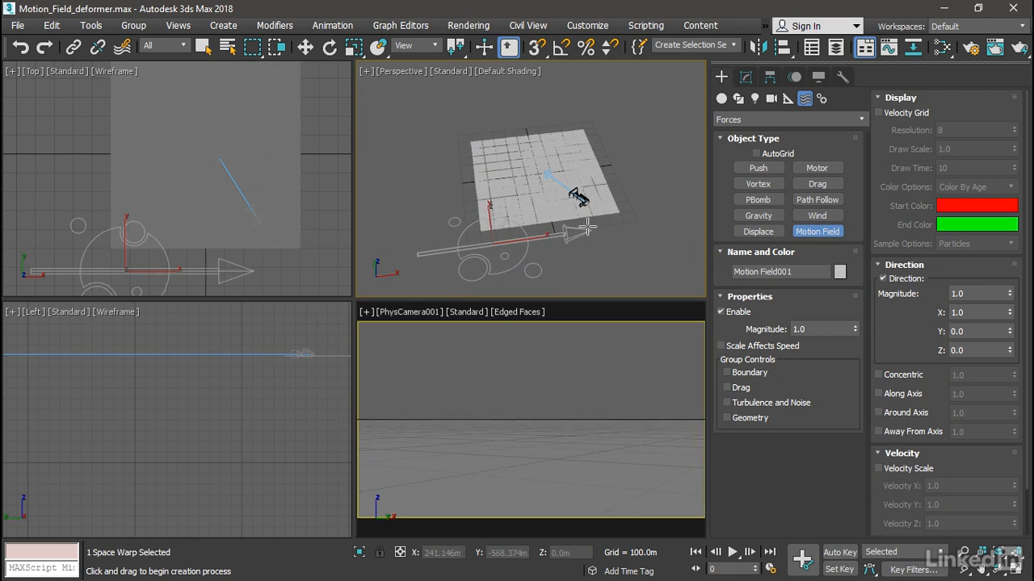
right_click(646, 225)
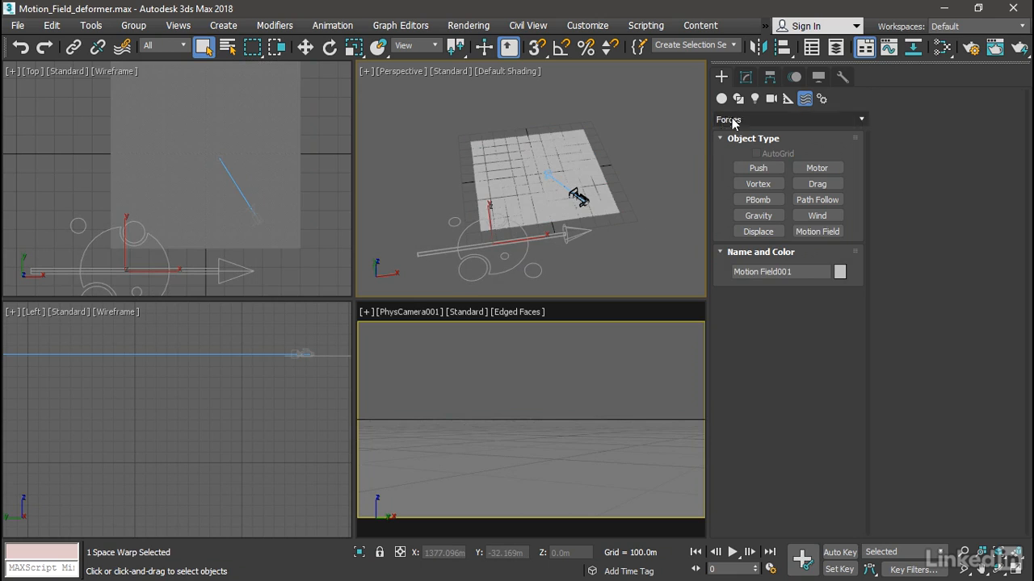
- Rename the space warp as Motion Field mountain
click(745, 77)
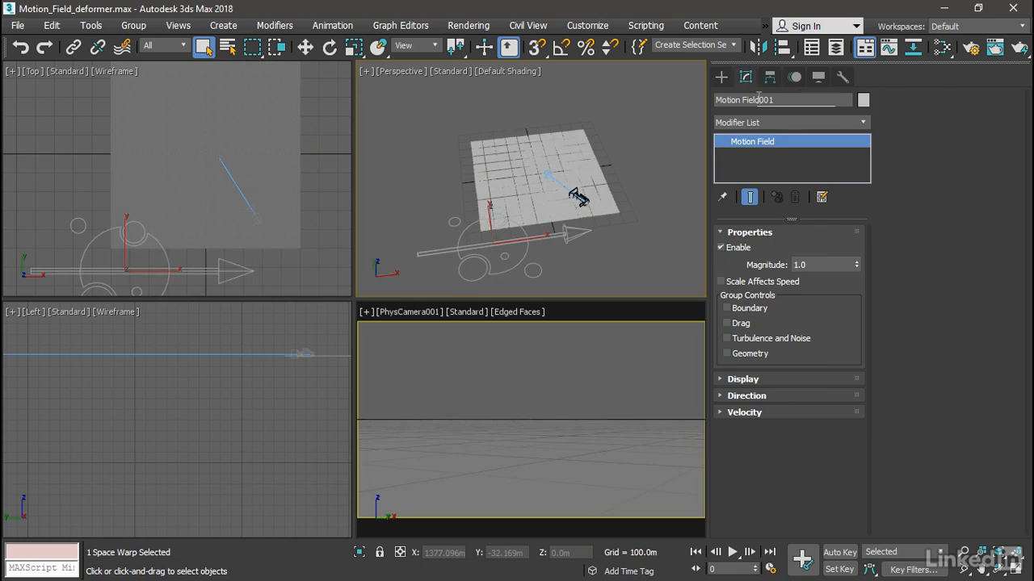
drag(757, 98, 785, 98)
text(mountain)
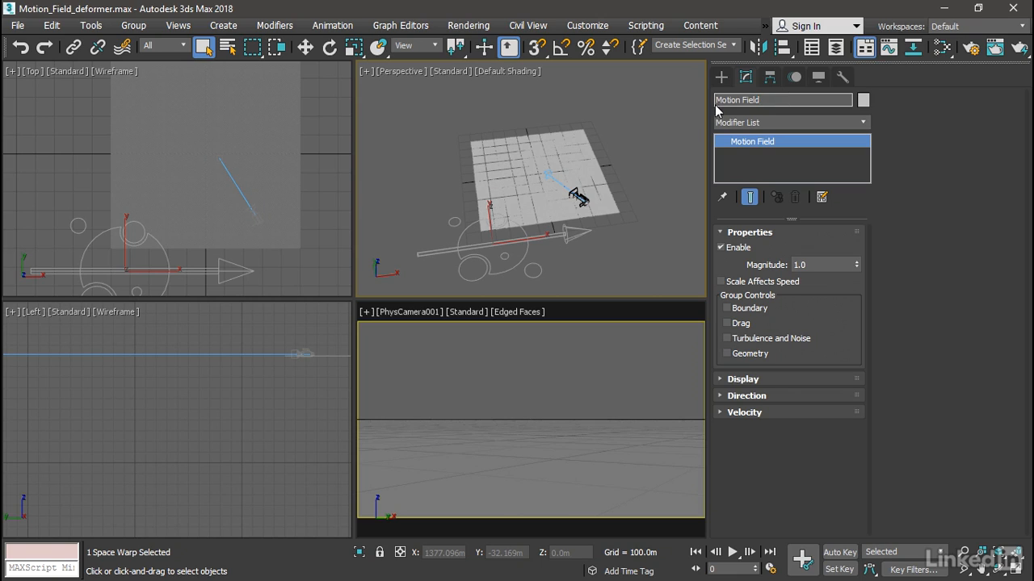
key(Return)
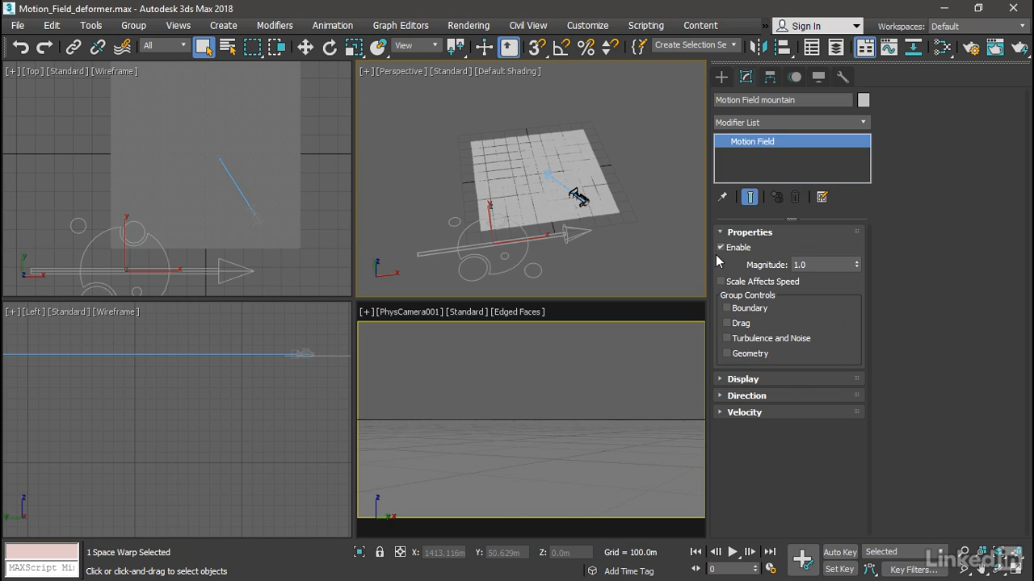
- Point the motion field's direction straight up by setting X to 0 and Z to 100
click(717, 394)
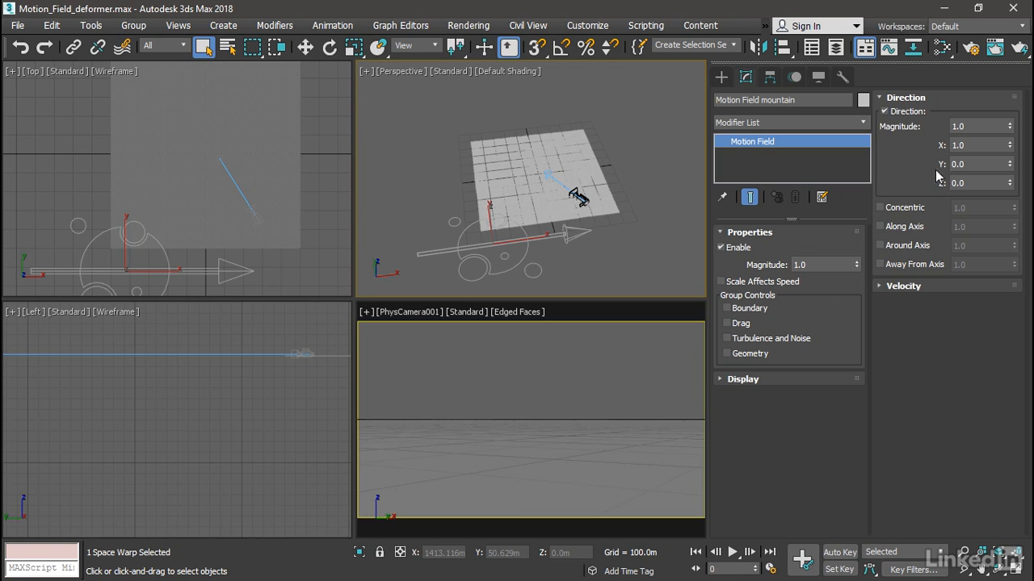
click(967, 145)
text(0)
key(Tab)
key(Tab)
text(100)
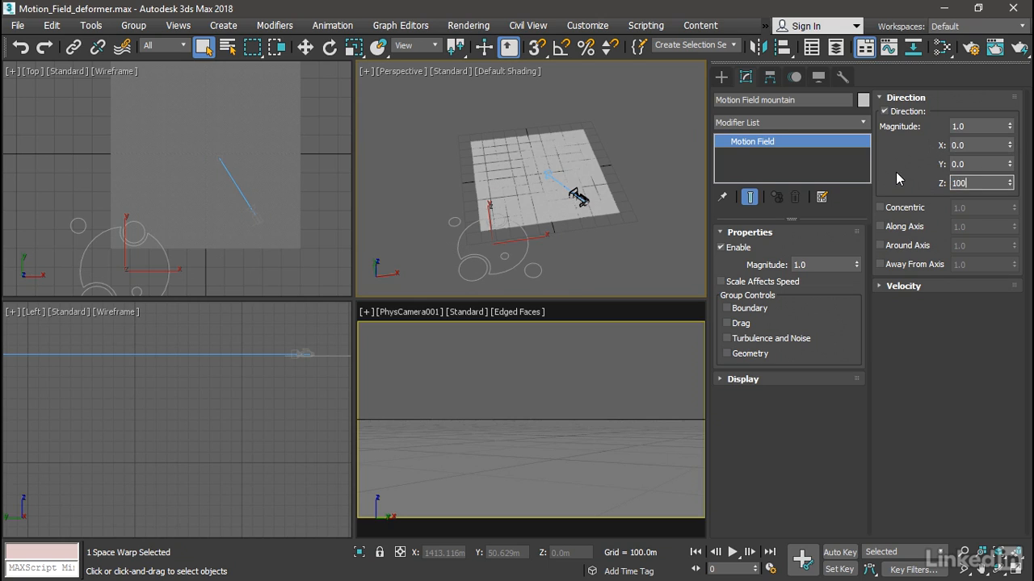
key(Return)
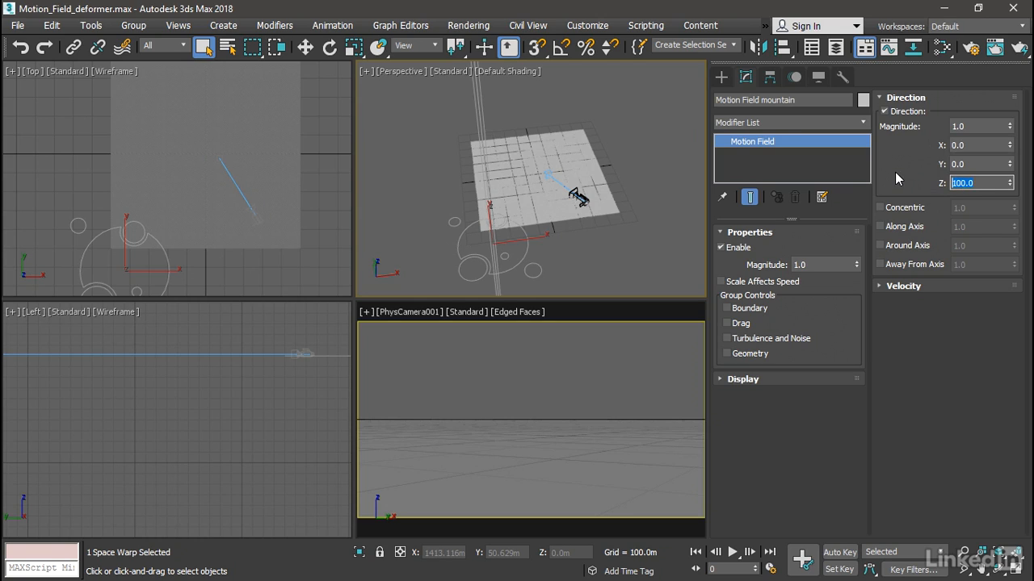
- Enable the motion field's boundary and move the field over the terrain to about X -82 m, Y -78 m
click(726, 308)
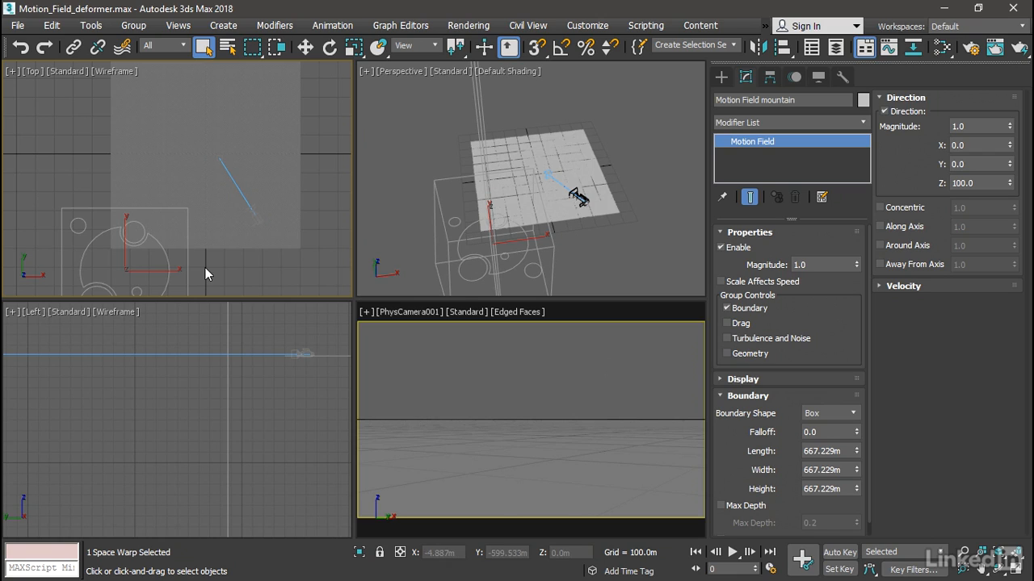
click(306, 47)
drag(142, 257, 207, 154)
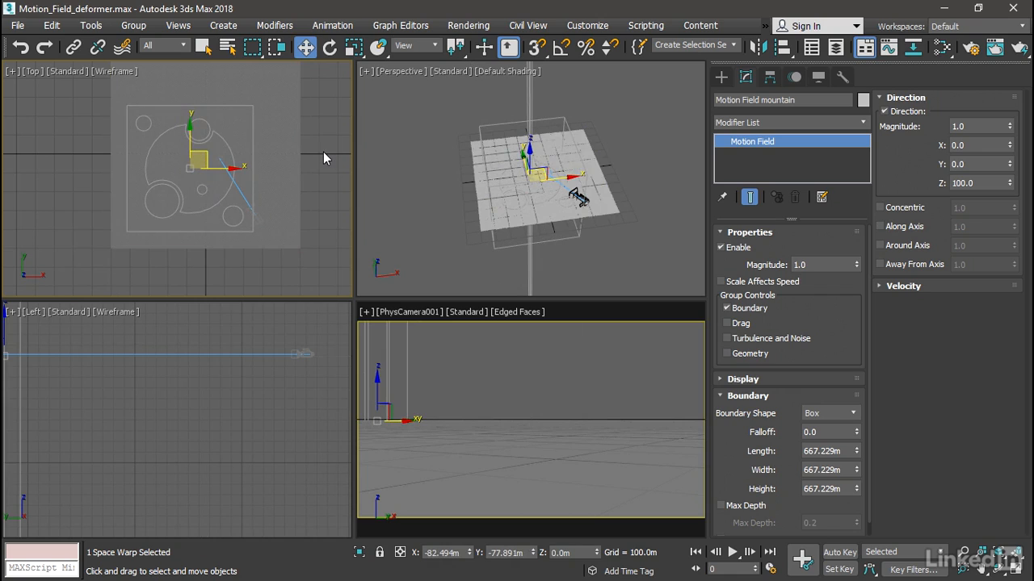
- Bind the terrain to the Motion Field mountain space warp
click(124, 49)
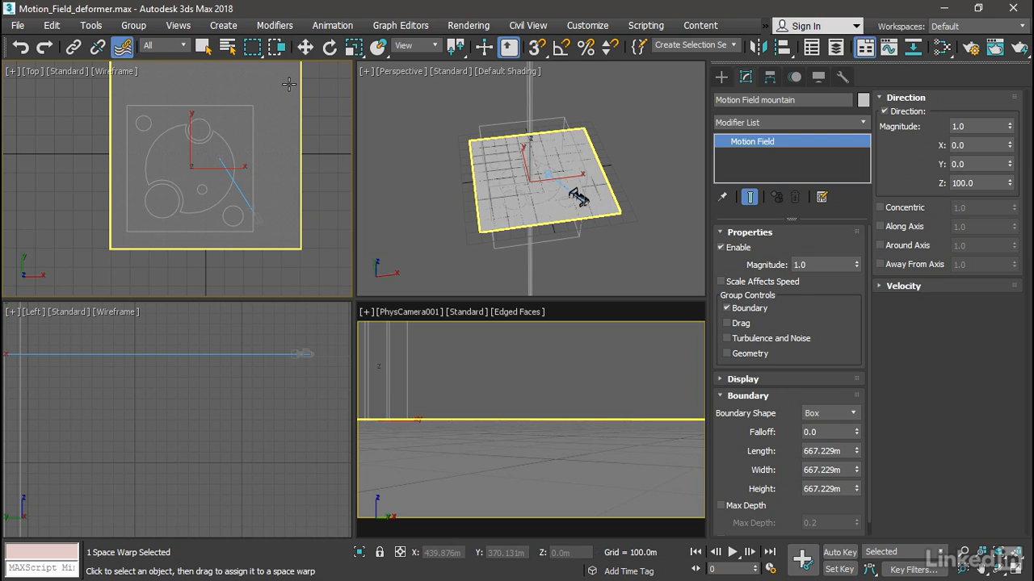
drag(288, 84, 257, 110)
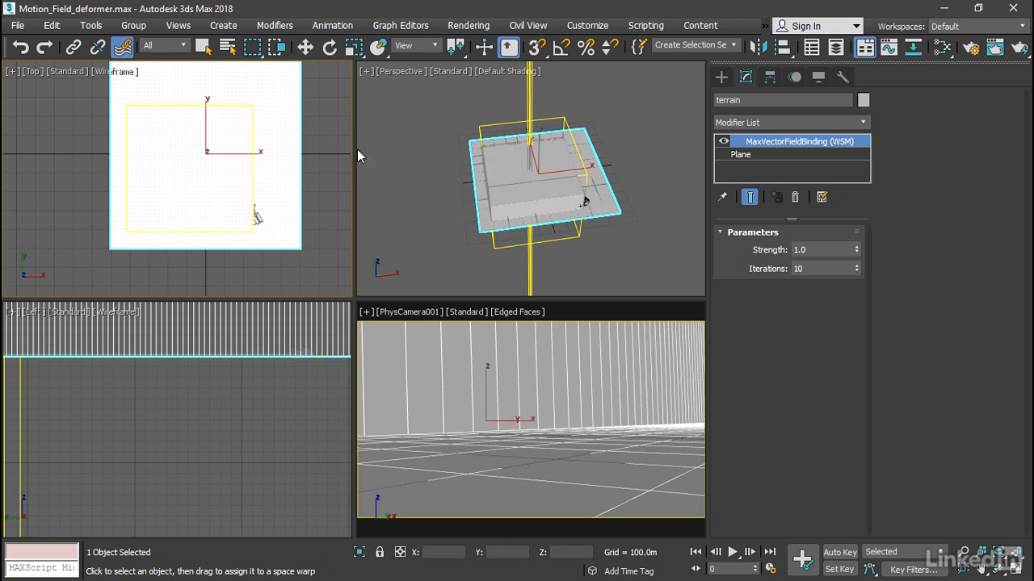
- Change the boundary shape of the Motion Field mountain space warp to Cylinder
click(203, 47)
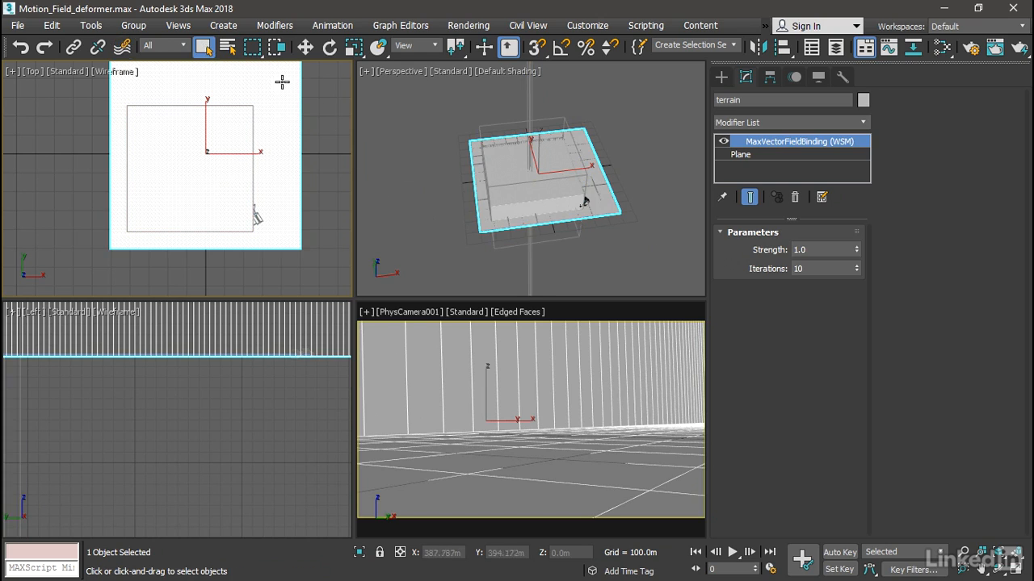
click(408, 147)
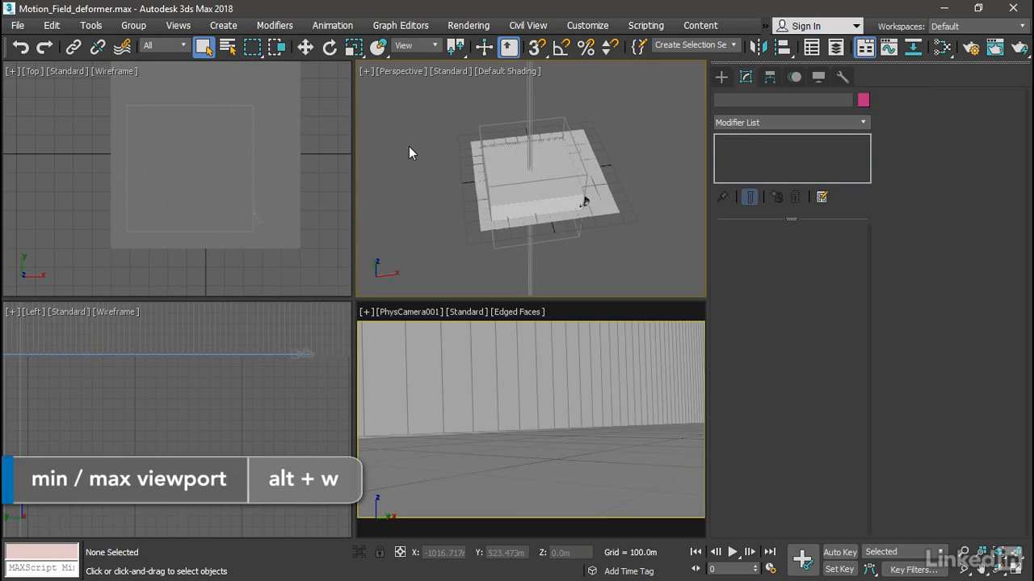
key(alt+w)
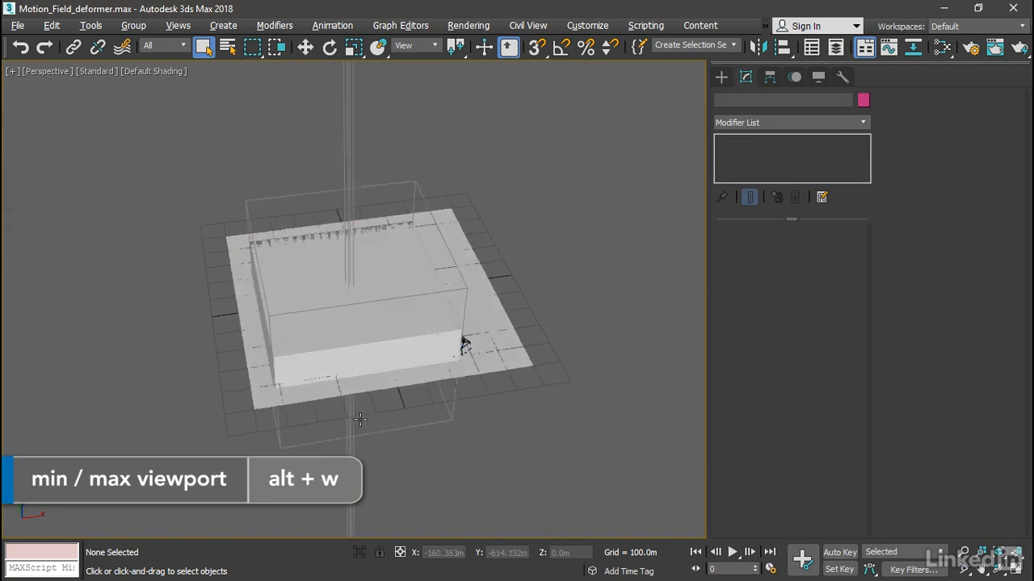
alt+middle_drag(360, 419, 412, 339)
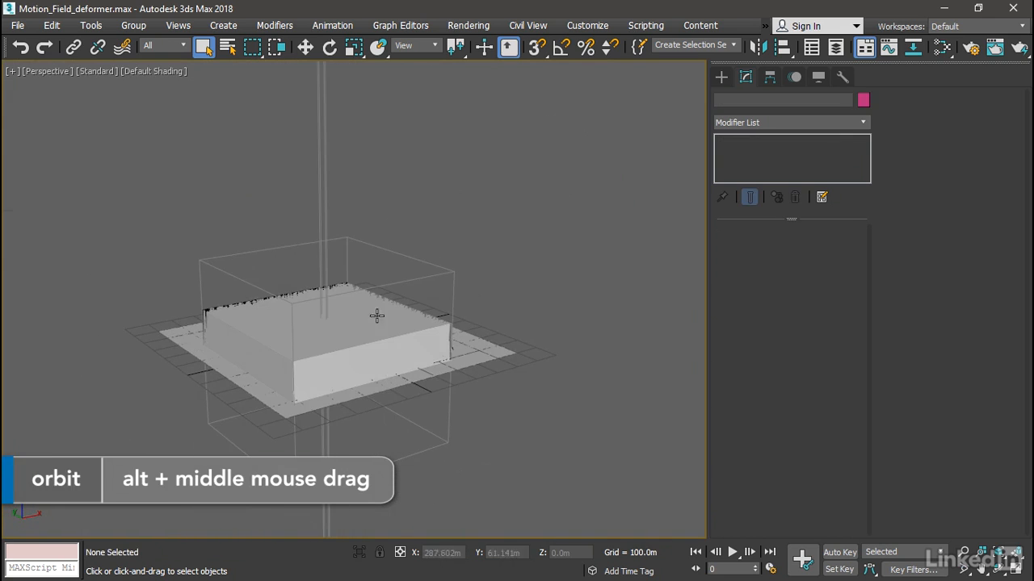
click(279, 246)
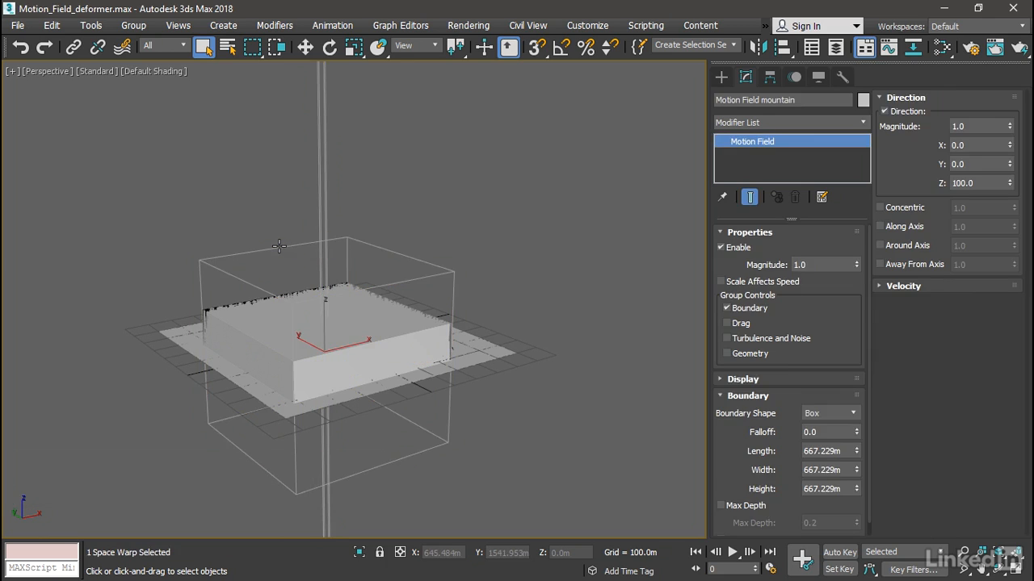
click(834, 413)
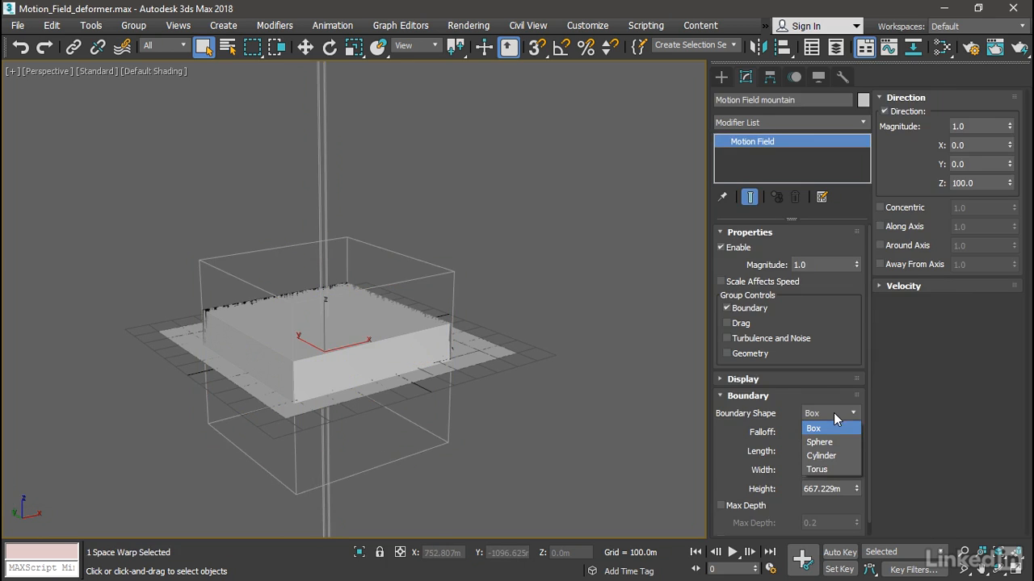
click(835, 455)
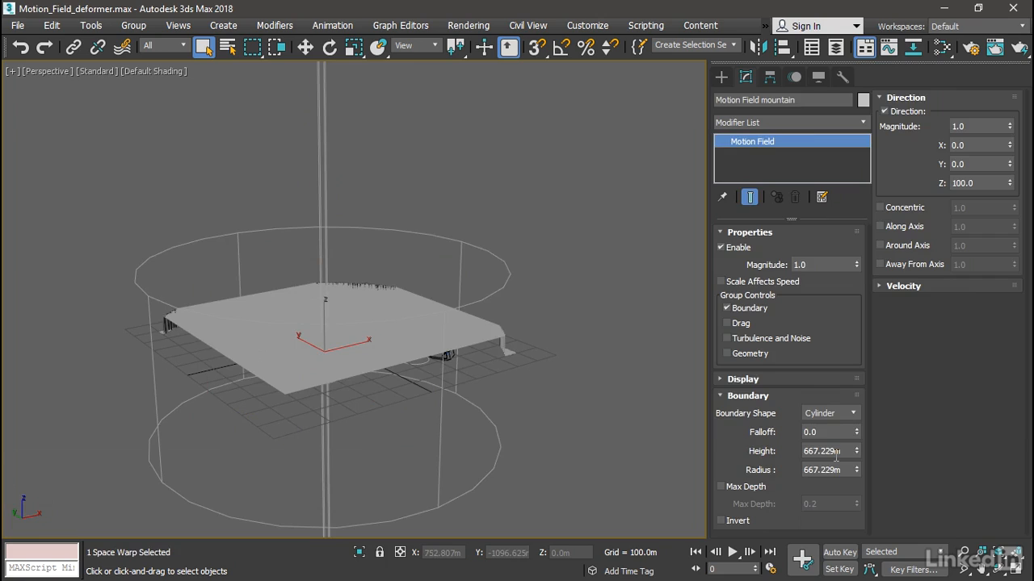
- Set the mountain field's cylindrical boundary to a height of 700 m and a radius of 500 m
drag(845, 450, 795, 451)
text(700)
key(Tab)
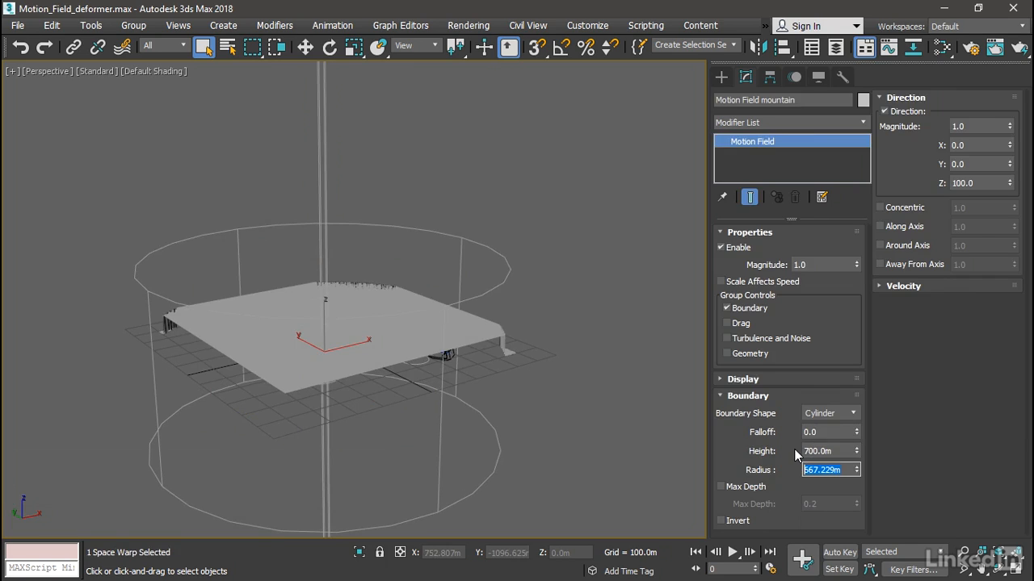
text(500)
key(Return)
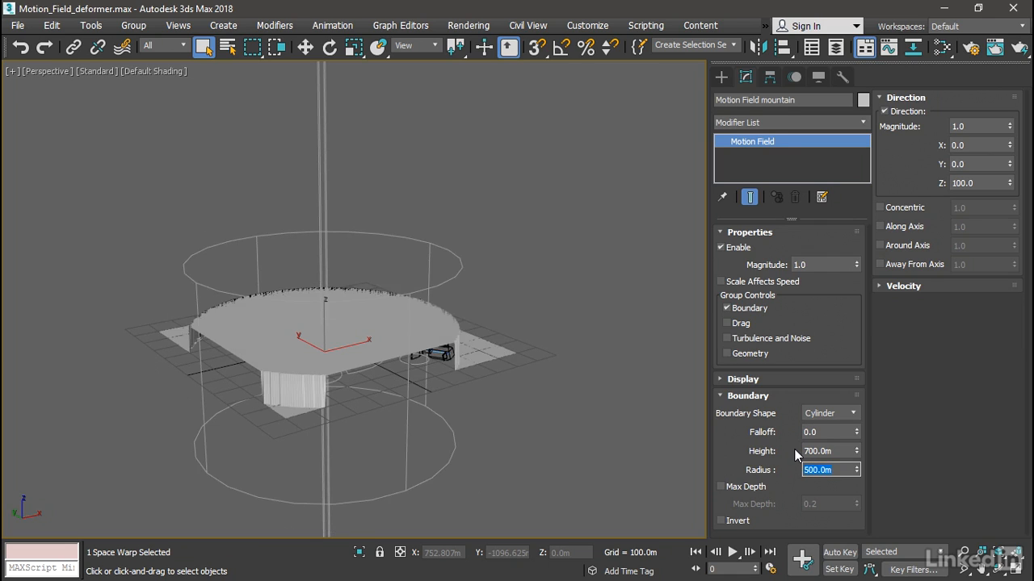
- Soften the raised terrain into a mountain by setting the boundary falloff to 3
drag(856, 432, 852, 327)
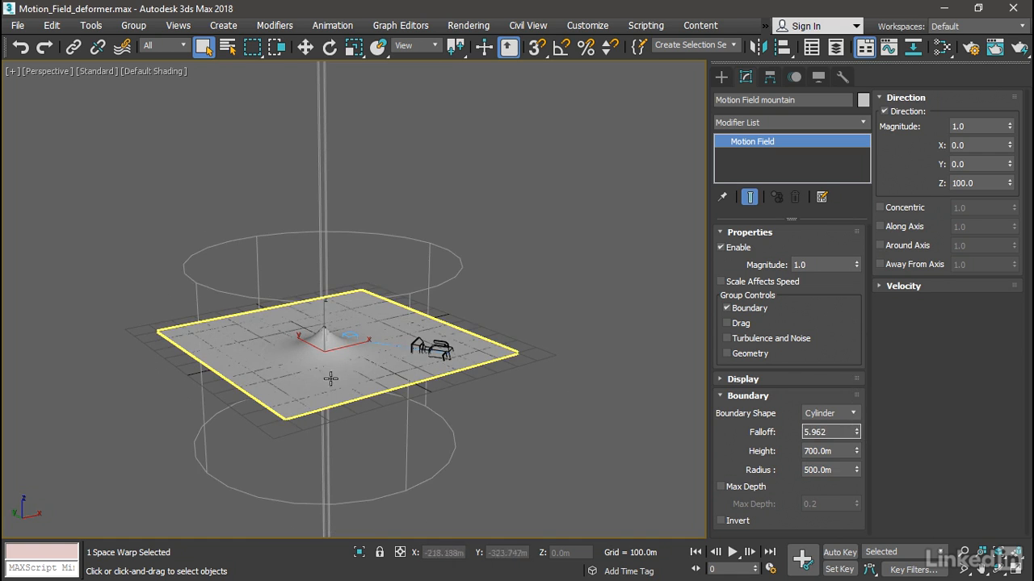
scroll(320, 355, up, 8)
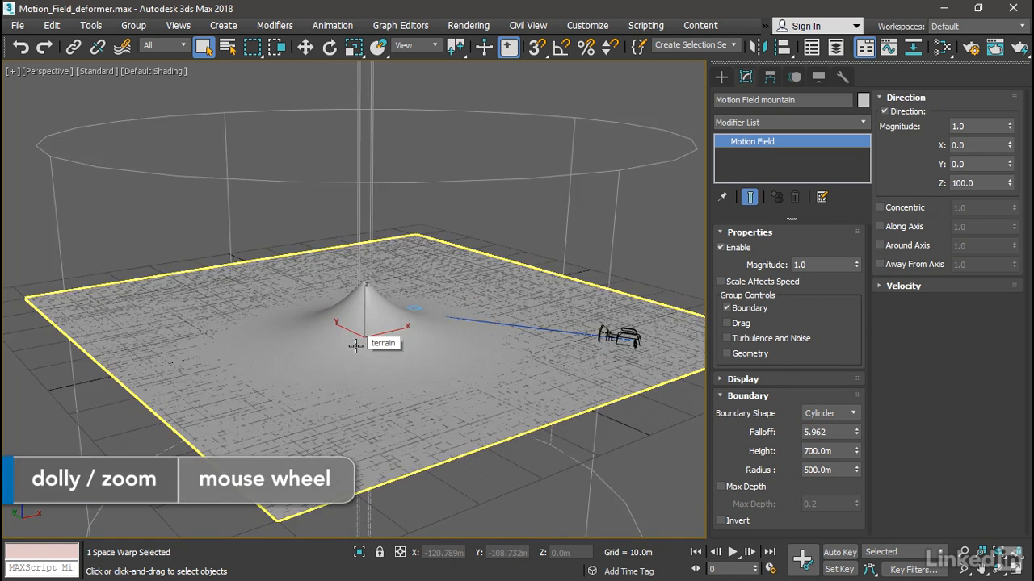
mouse_move(856, 432)
mouse_down()
mouse_move(853, 412)
mouse_move(856, 436)
mouse_up()
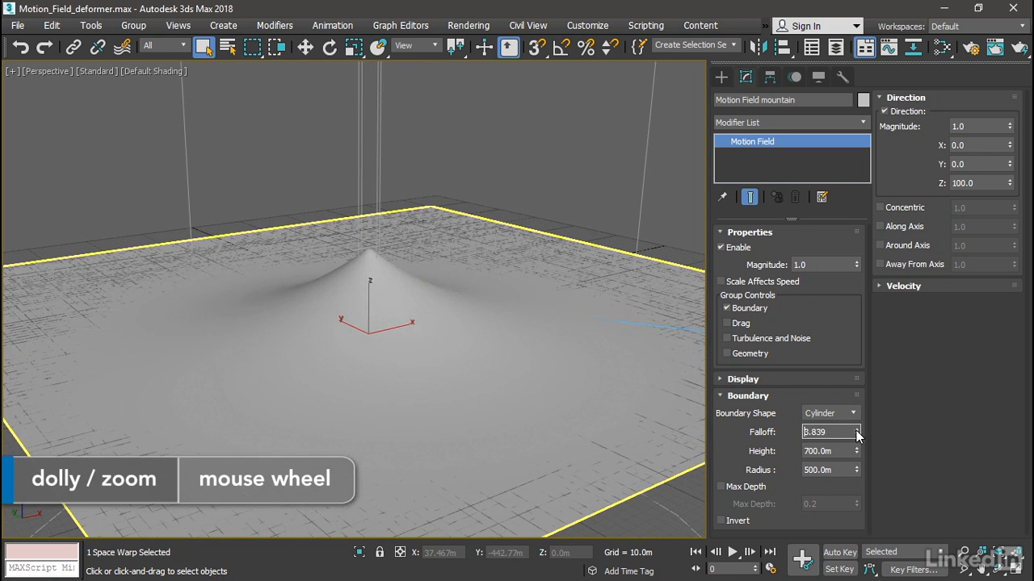
double_click(804, 432)
text(3)
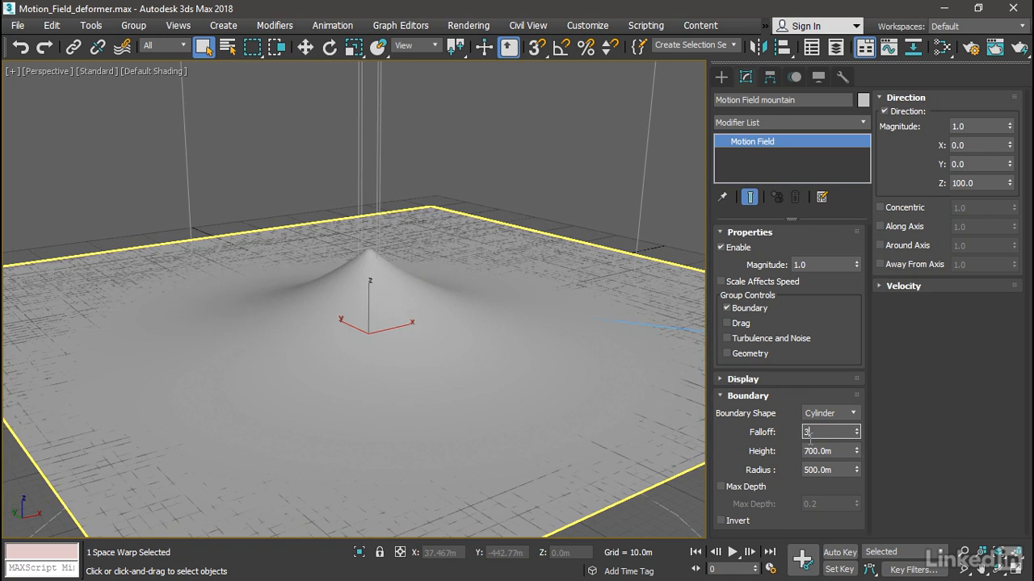
key(Return)
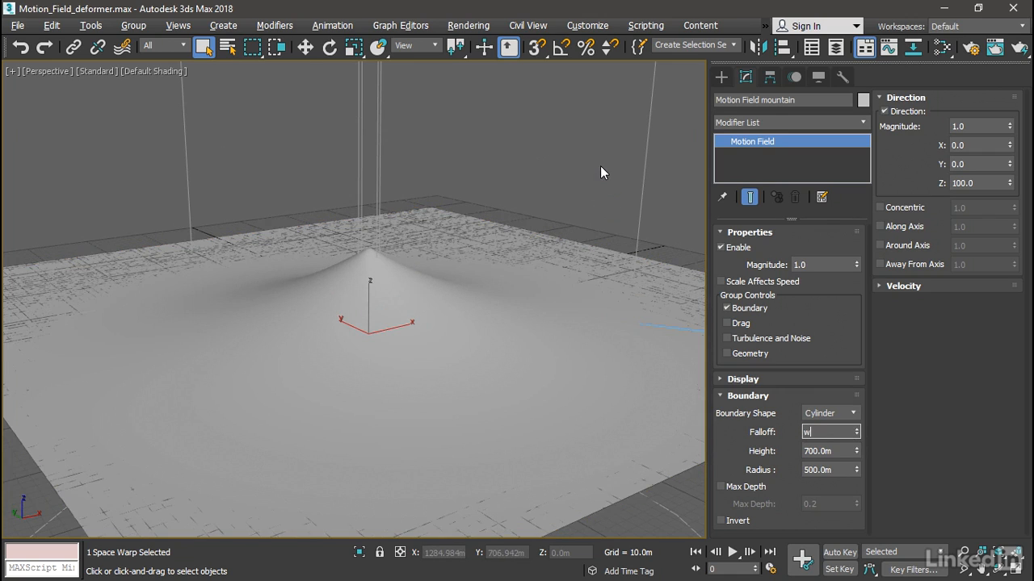
- Move the mountain field in the top view toward the terrain's far corner, to about X -382 m, Y 317 m
click(600, 165)
key(alt+w)
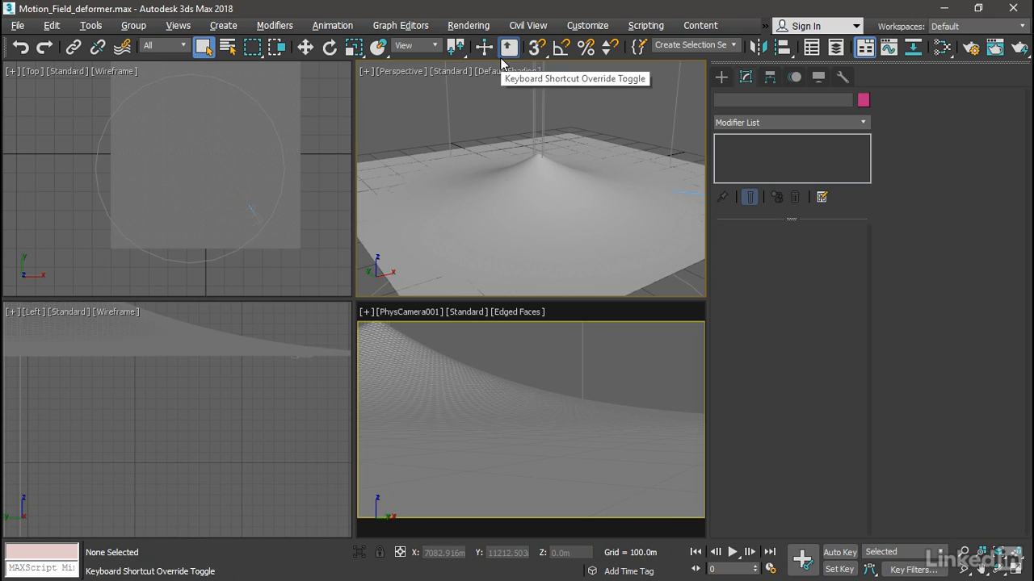
click(95, 155)
click(305, 47)
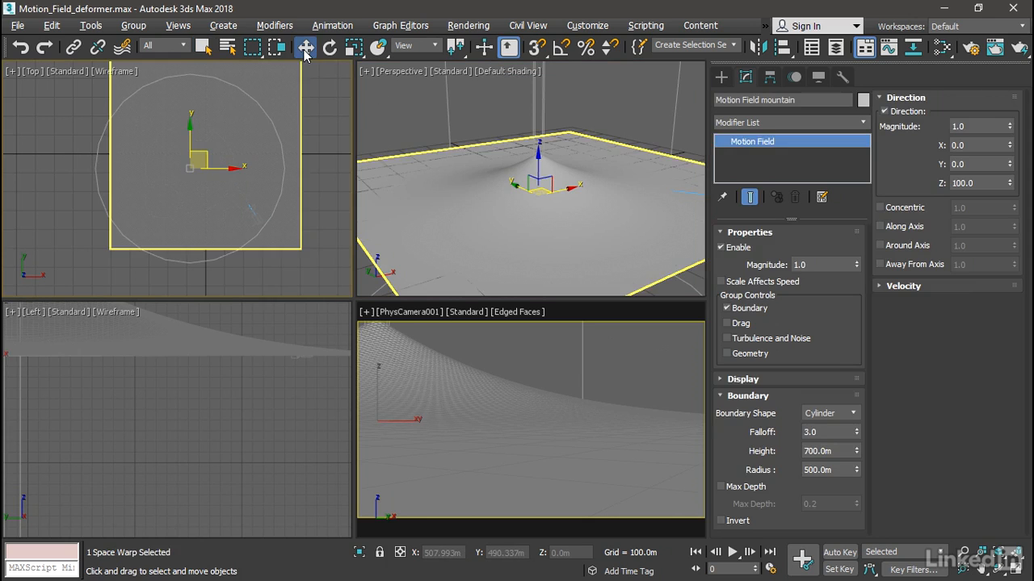
drag(203, 151, 145, 62)
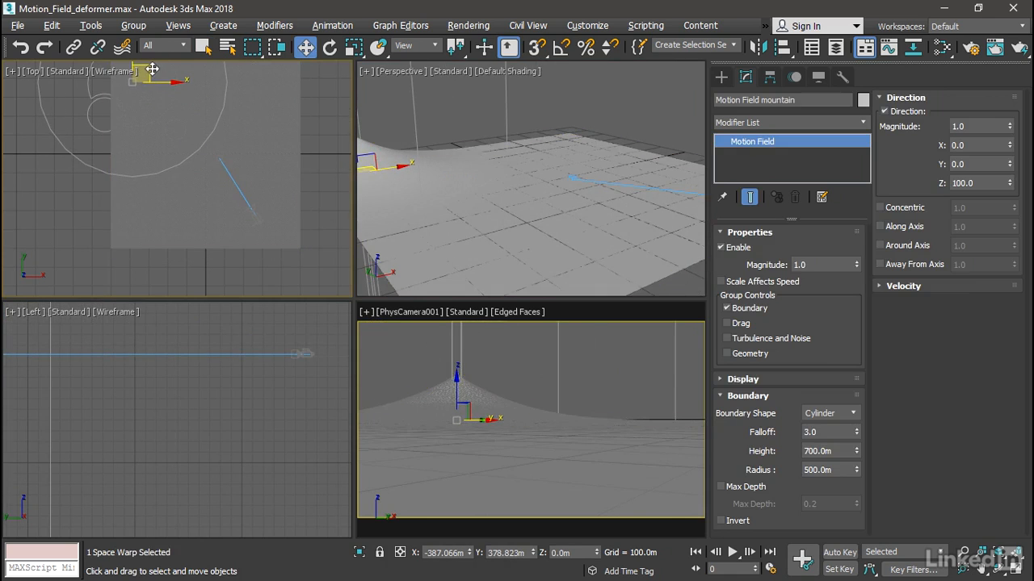
mouse_move(151, 69)
mouse_down()
mouse_move(166, 89)
mouse_move(154, 81)
mouse_up()
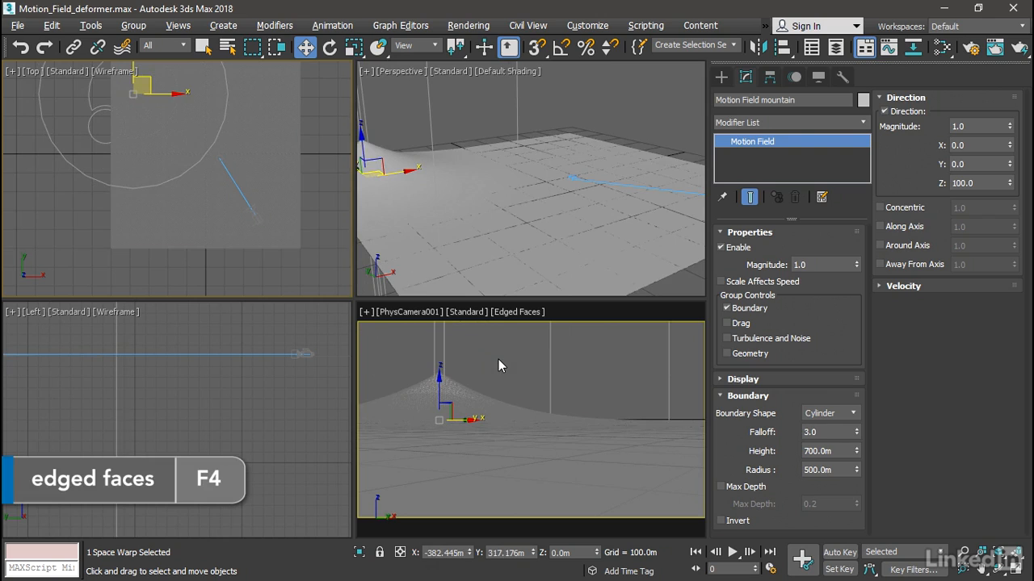
- Hide the edged faces and the grid in the PhysCamera001 view
key(F4)
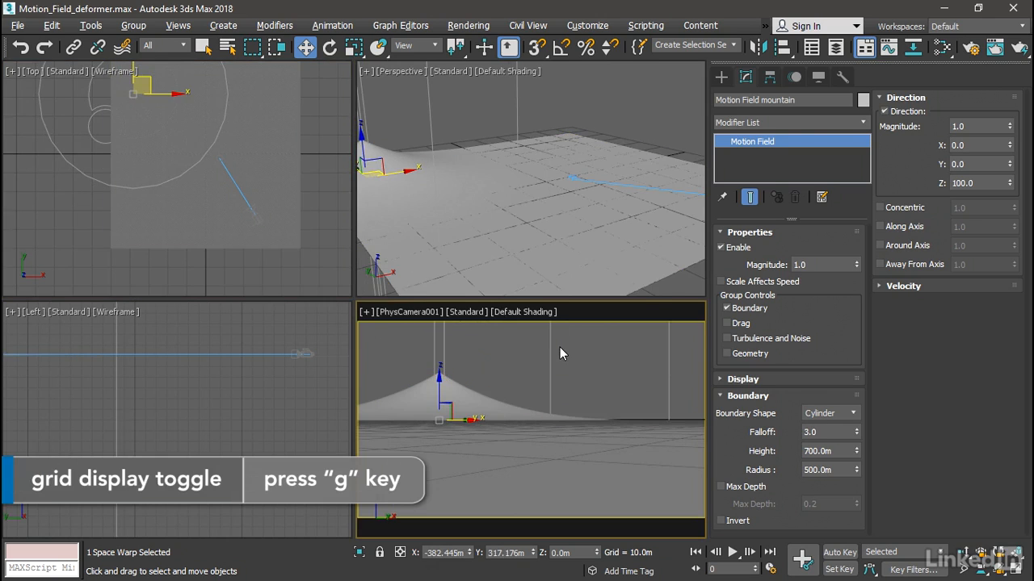
key(g)
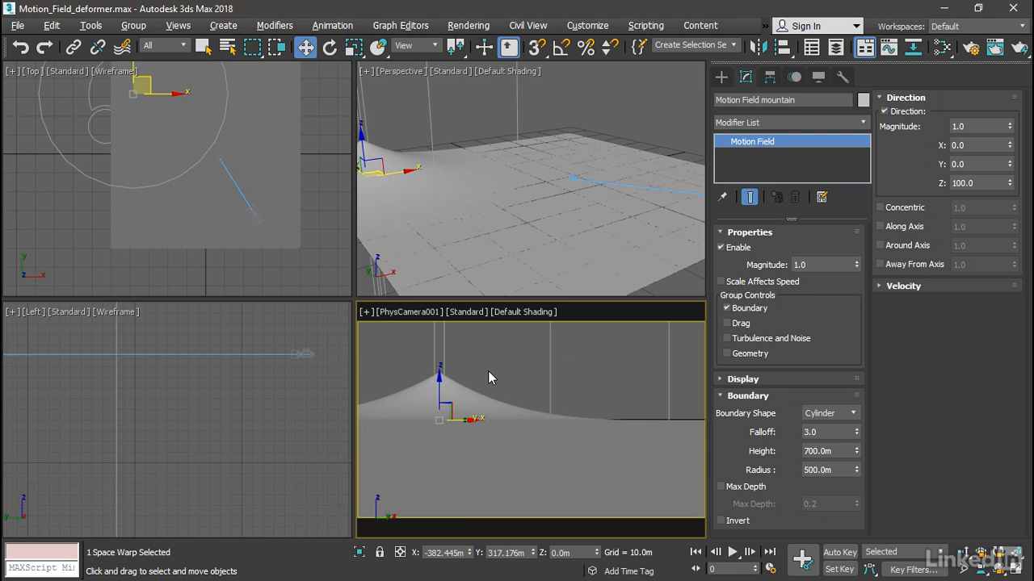
- Create a second Motion Field space warp just outside the terrain's near edge, at about X -289 m, Y -618 m
click(720, 76)
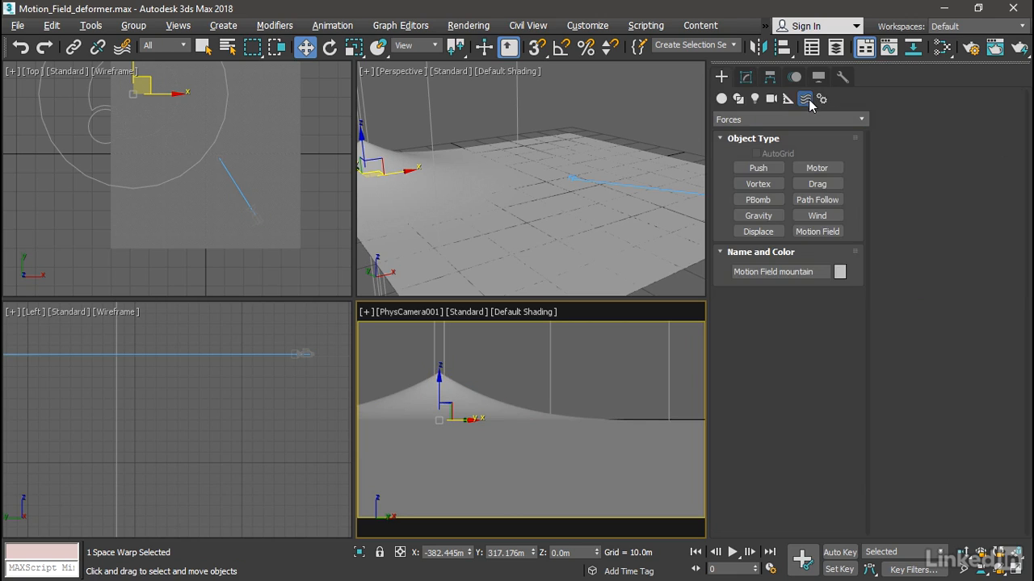
click(818, 231)
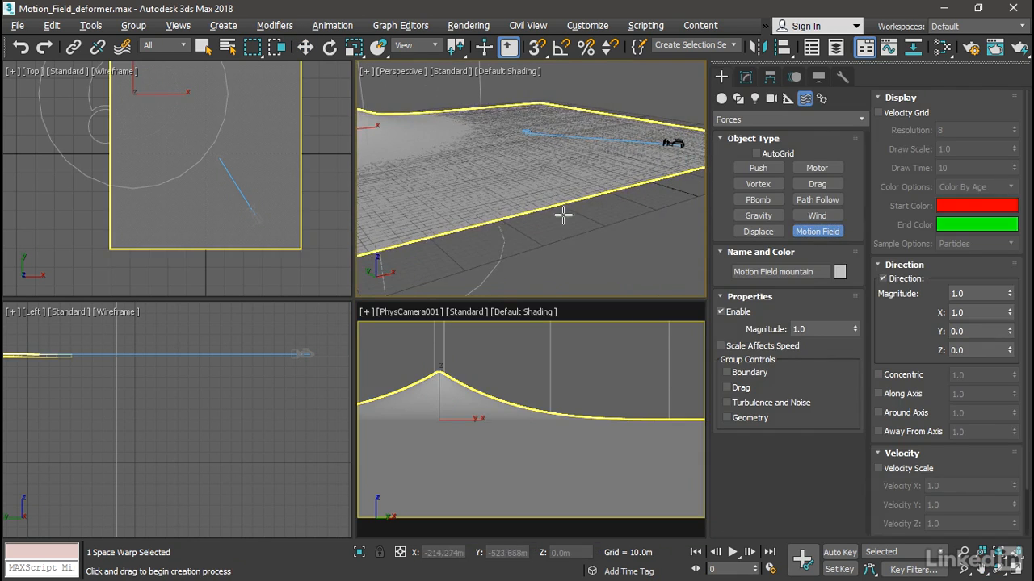
drag(562, 250, 701, 214)
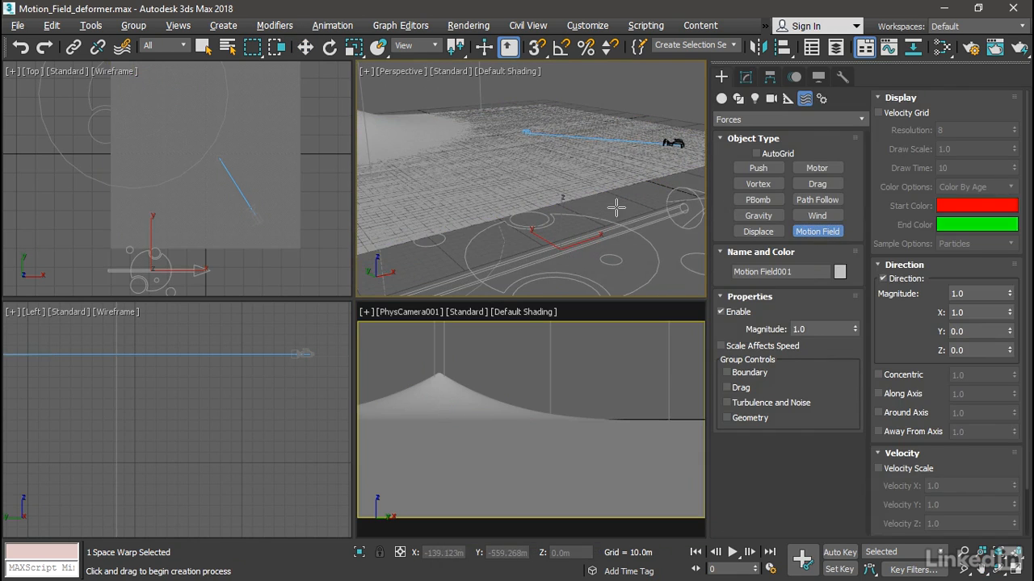
key(w)
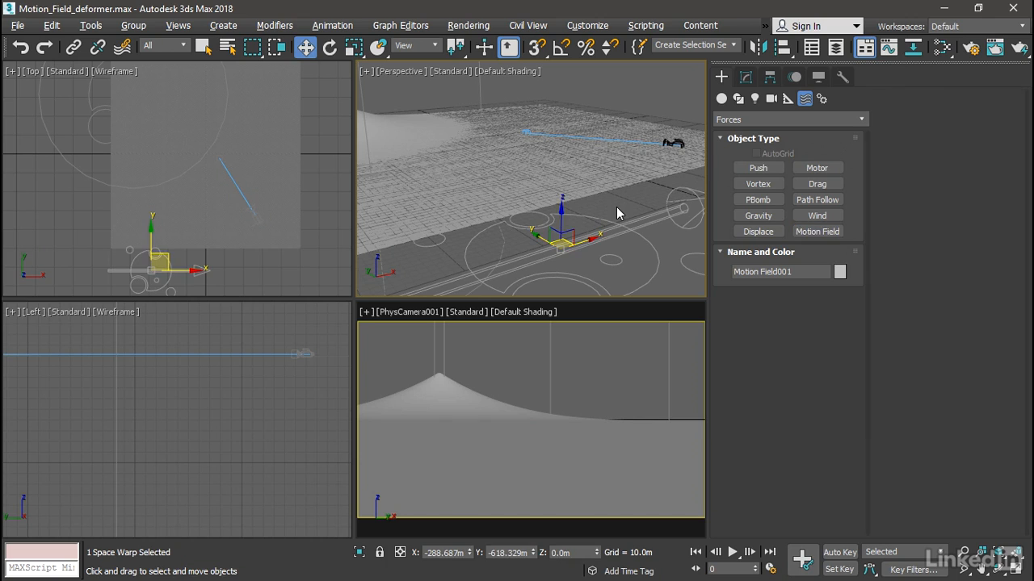
- Rename the new space warp as Motion Field turbulence
click(747, 77)
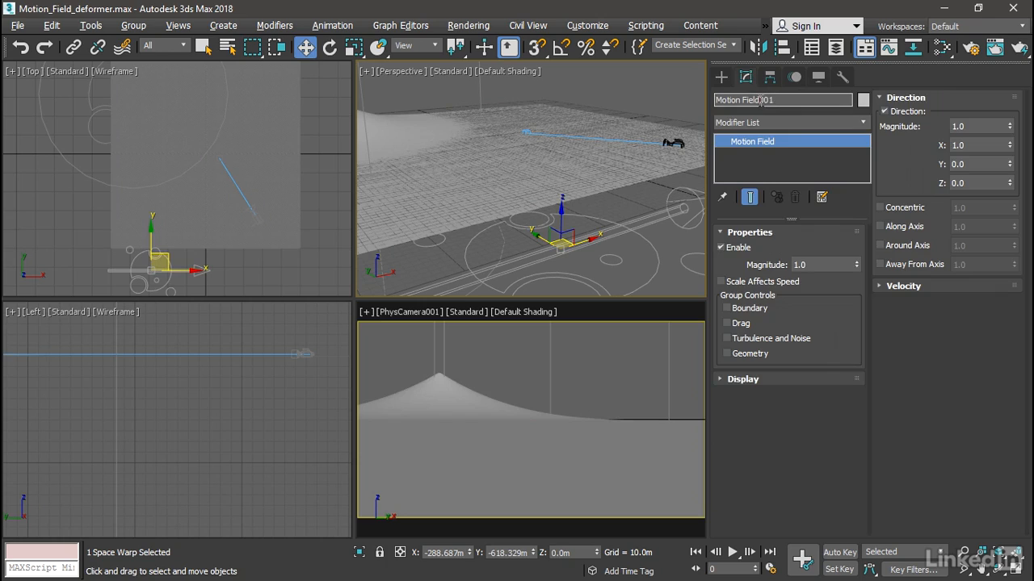
drag(759, 100, 820, 98)
text(turbulence)
key(Return)
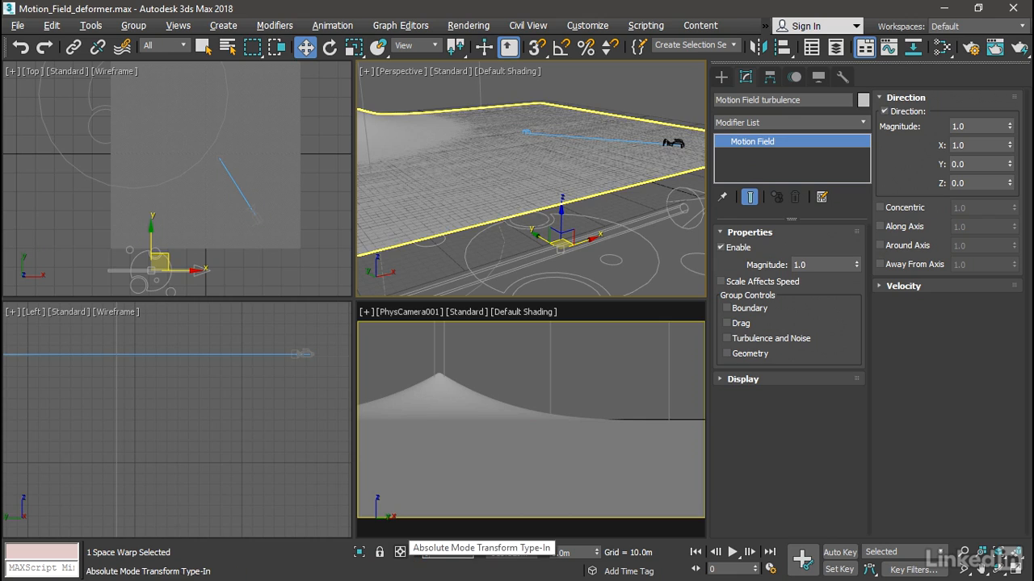
- Place the turbulence field at the world origin by setting its X and Y positions to 0
text(0)
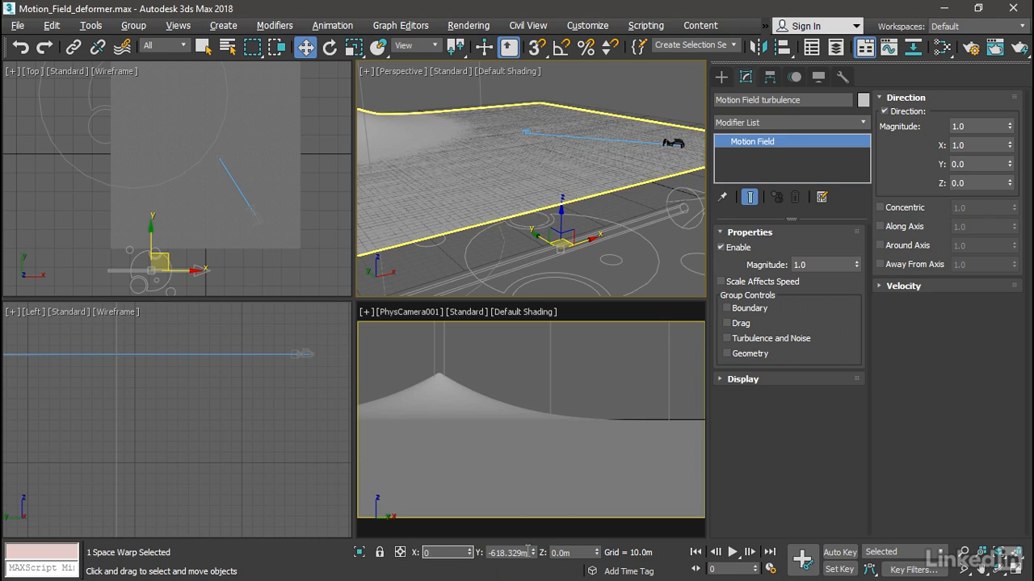
drag(529, 554, 483, 553)
text(0)
key(Return)
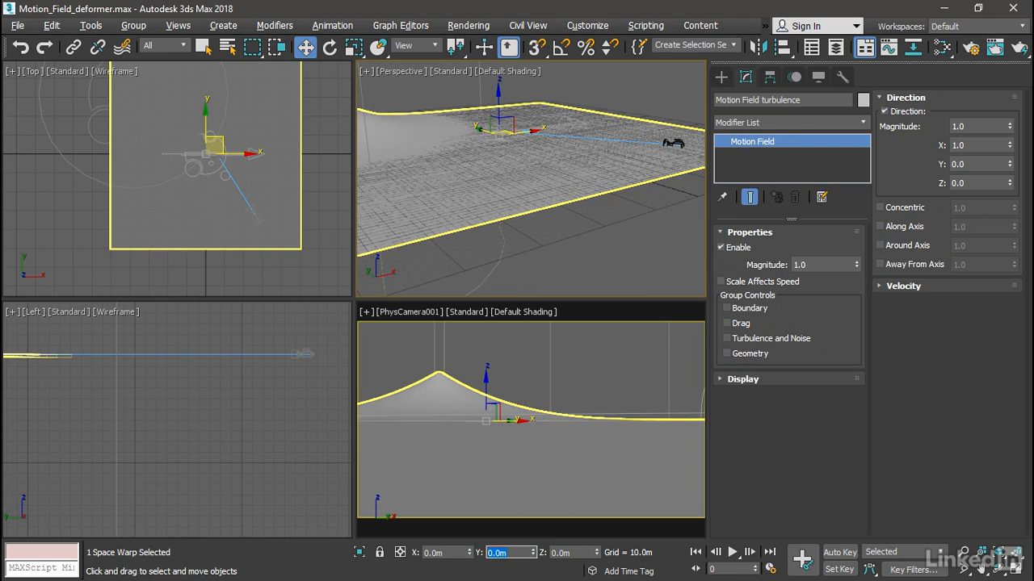
click(204, 48)
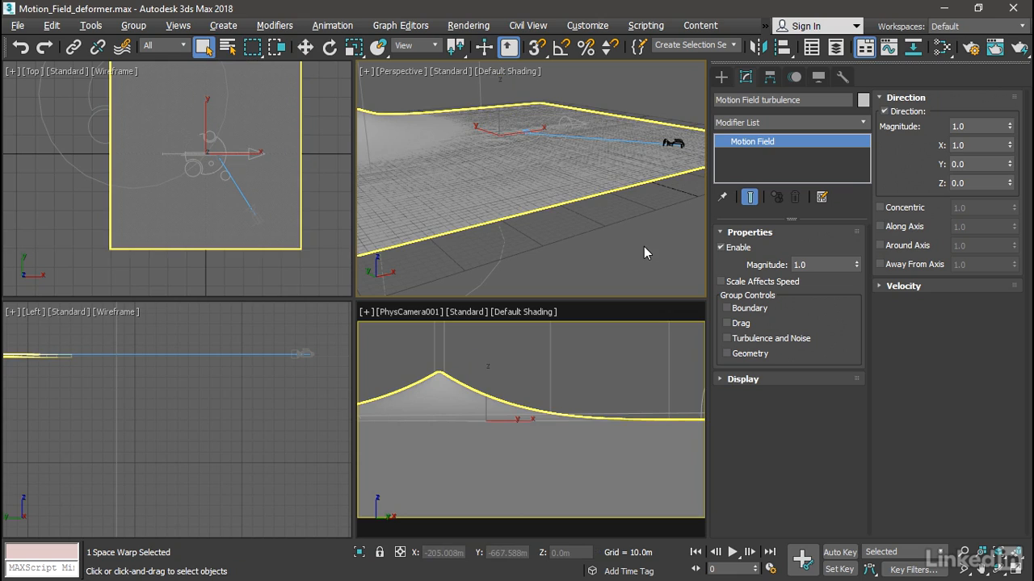
- Turn off the turbulence field's direction and enable its Turbulence and Noise and Boundary controls
click(884, 112)
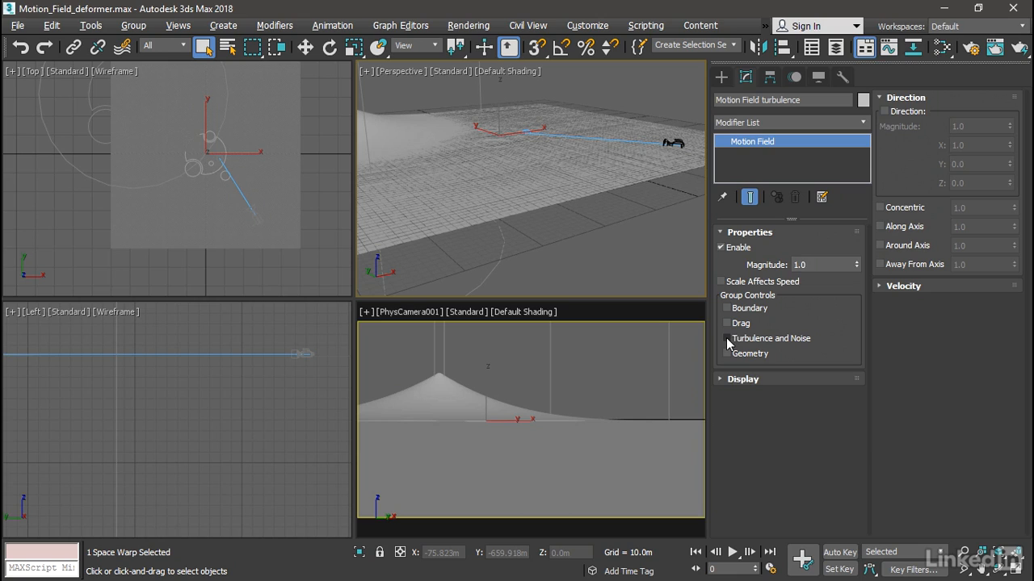
click(727, 339)
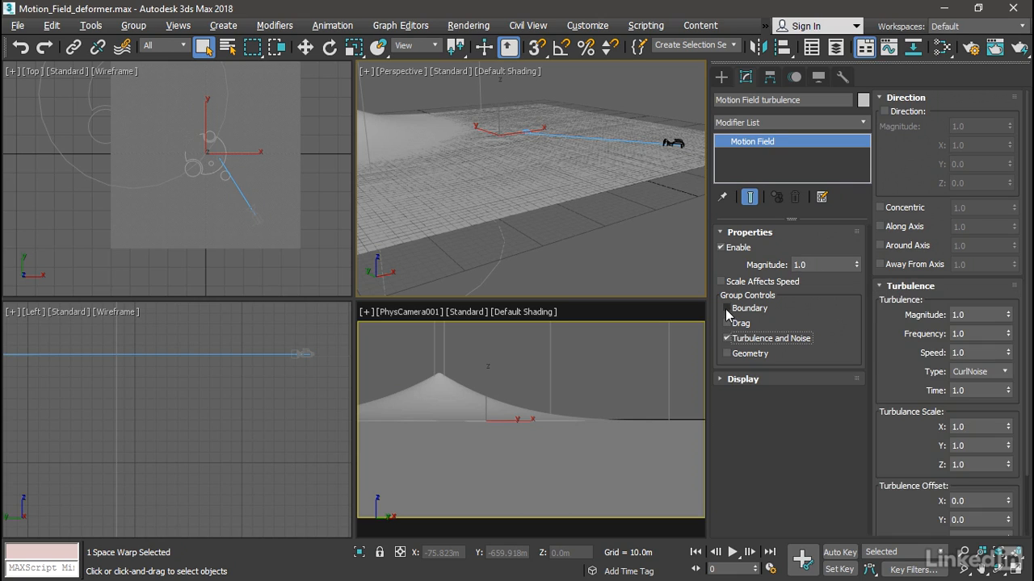
click(726, 308)
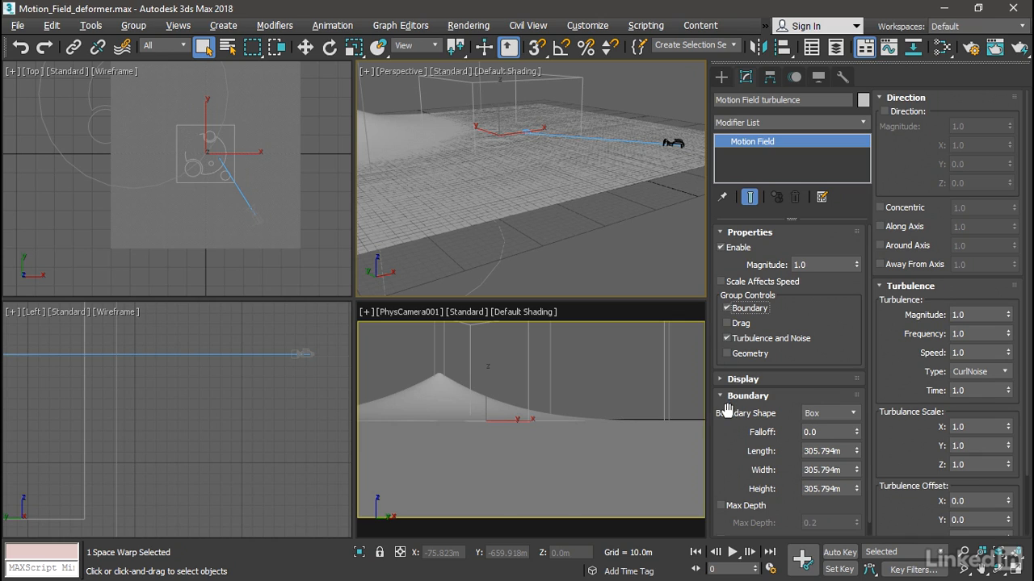
- Set the turbulence field's box boundary to 500 m in length, width and height
double_click(843, 451)
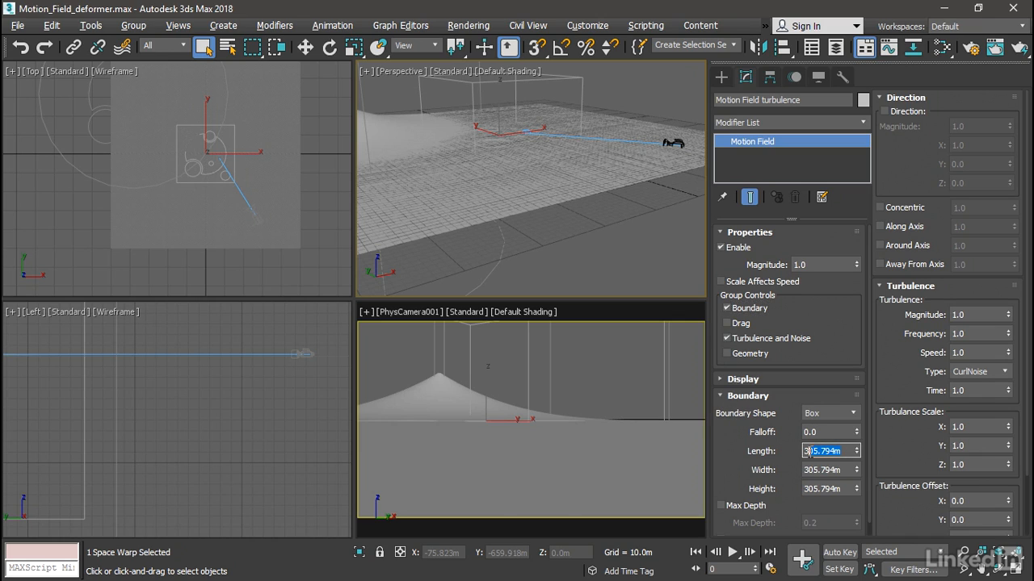
text(500)
key(Tab)
text(500)
key(Tab)
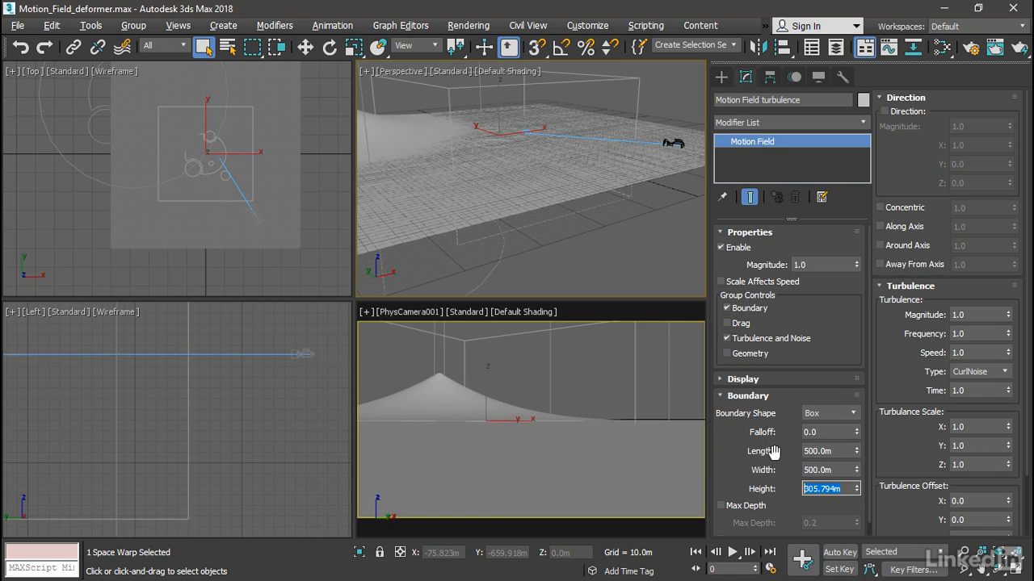
text(500)
key(Return)
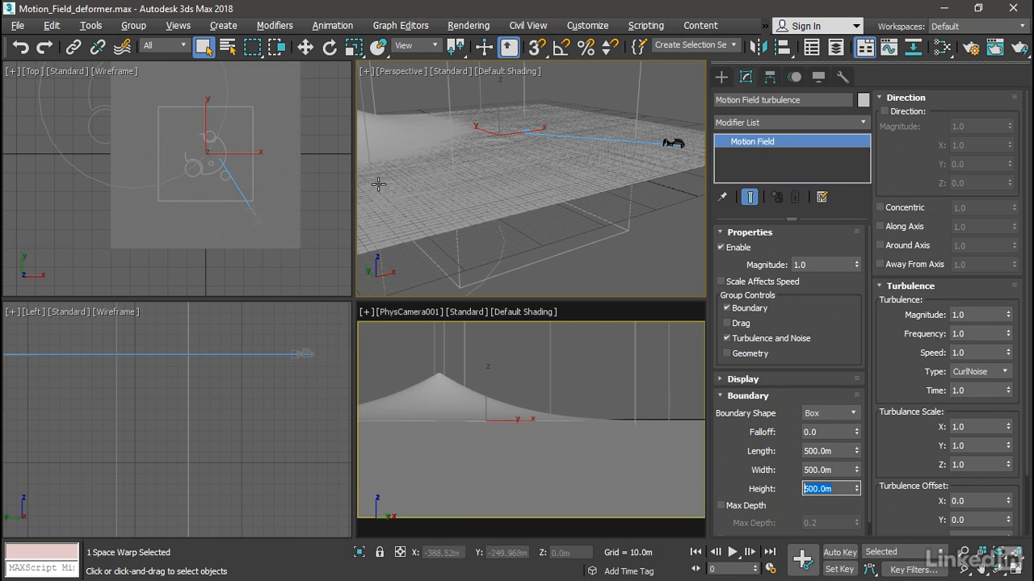
- Bind the terrain plane to the Motion Field turbulence space warp and return to object selection
click(121, 52)
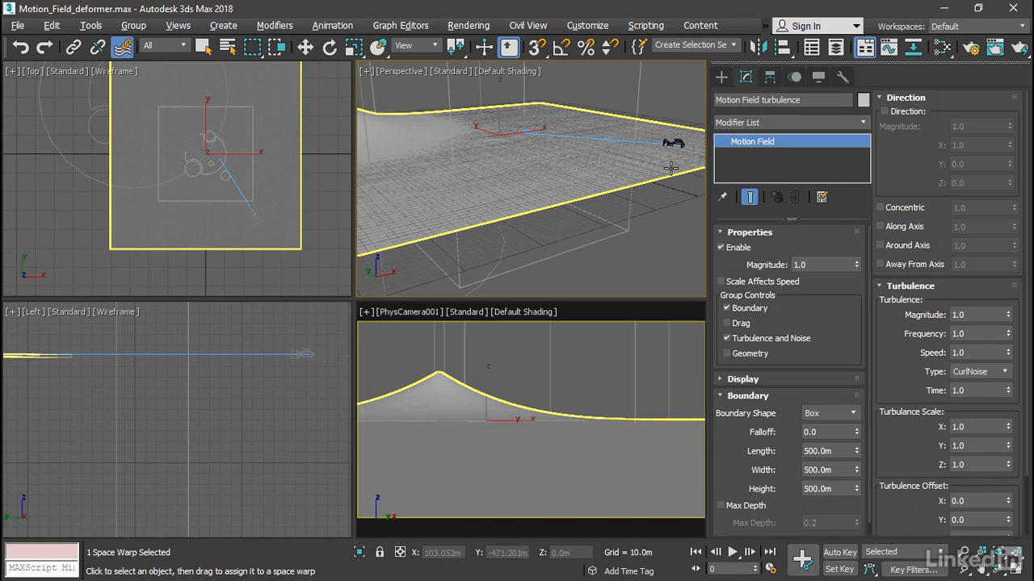
drag(671, 167, 673, 144)
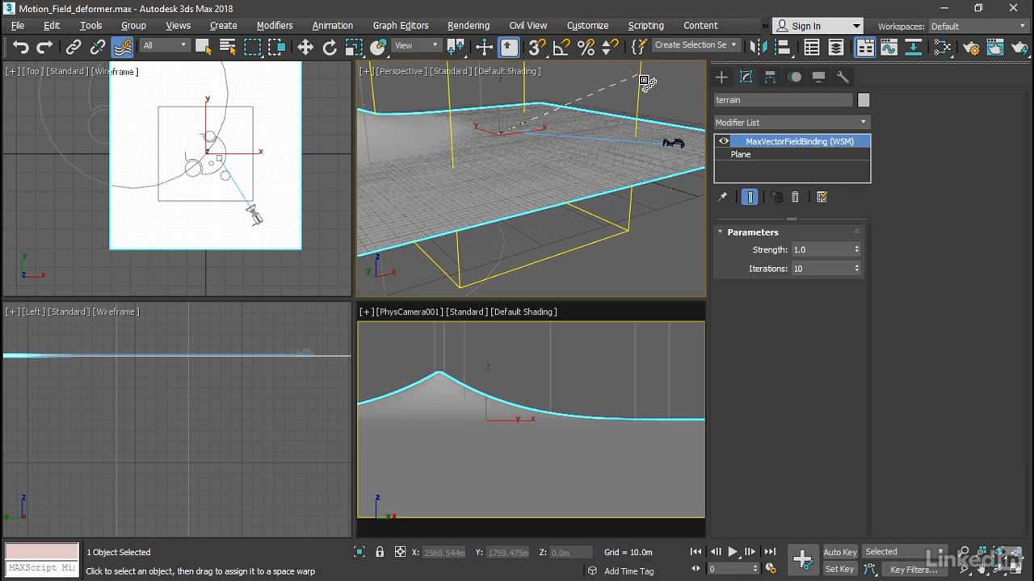
drag(646, 81, 646, 80)
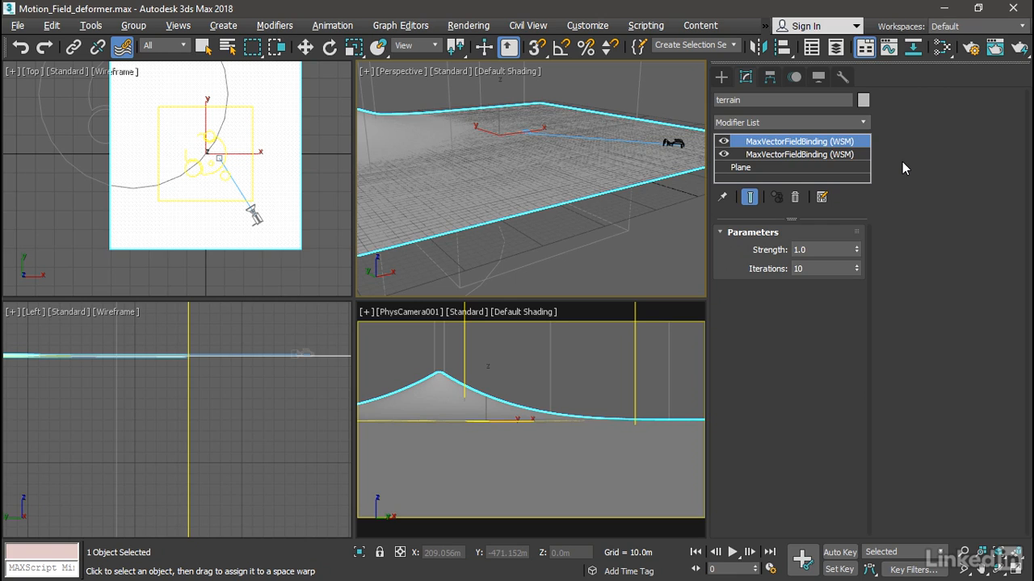
click(203, 47)
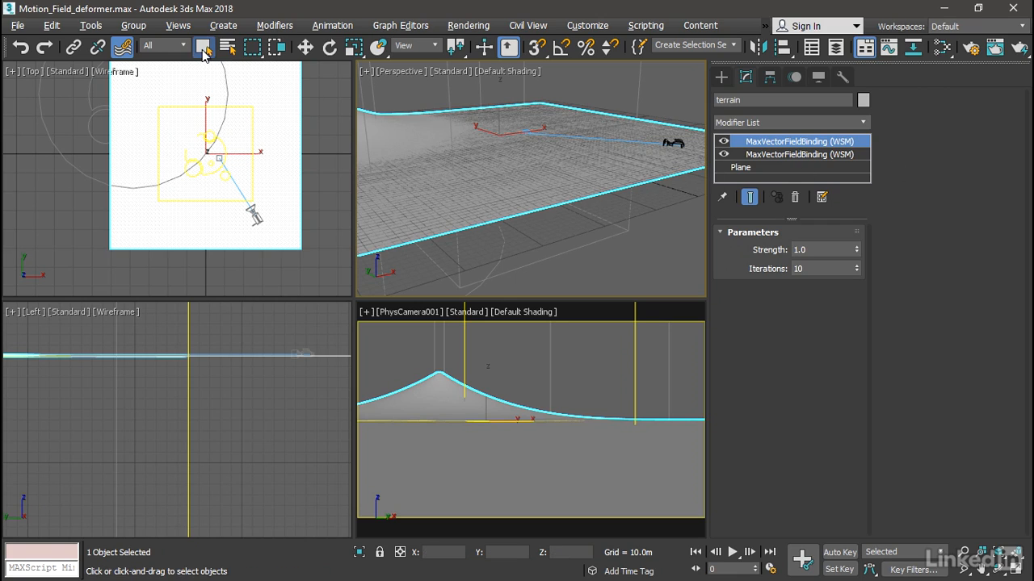
- Select the turbulence field and set its Turbulence magnitude to 10
click(637, 93)
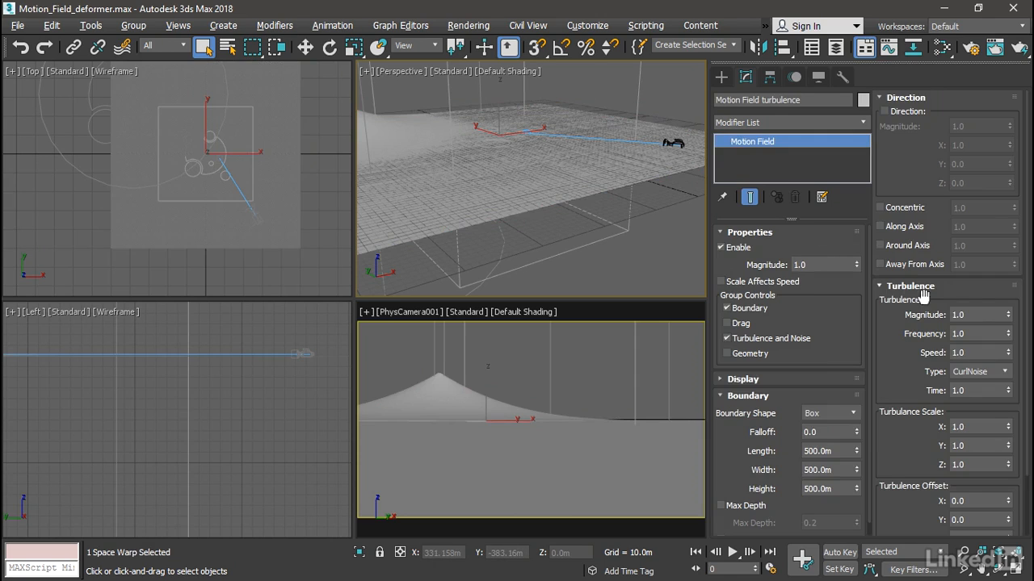
double_click(1001, 315)
text(10)
key(Return)
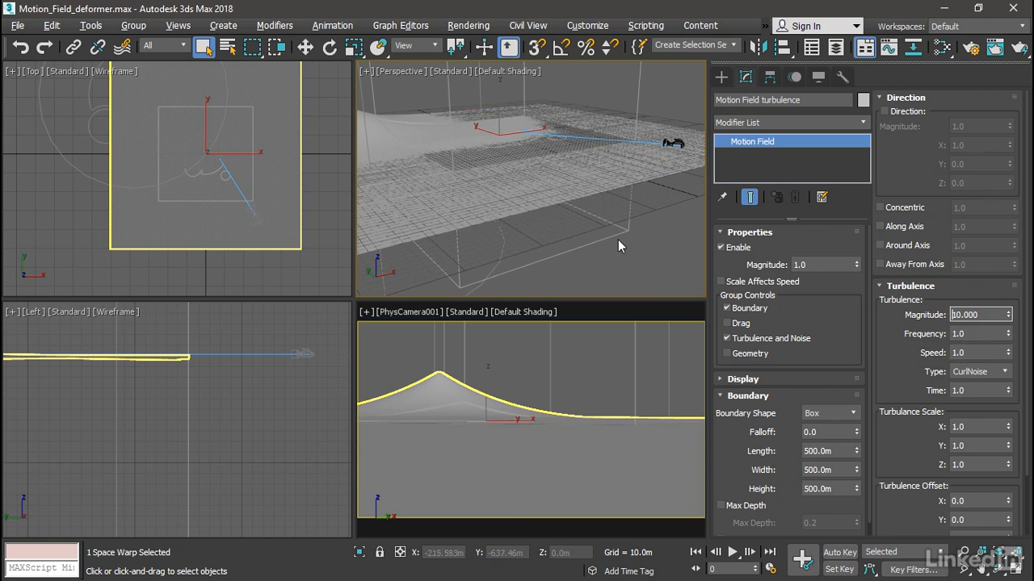
- Set the turbulence field's Turbulence frequency to 8
alt+middle_drag(630, 226, 593, 231)
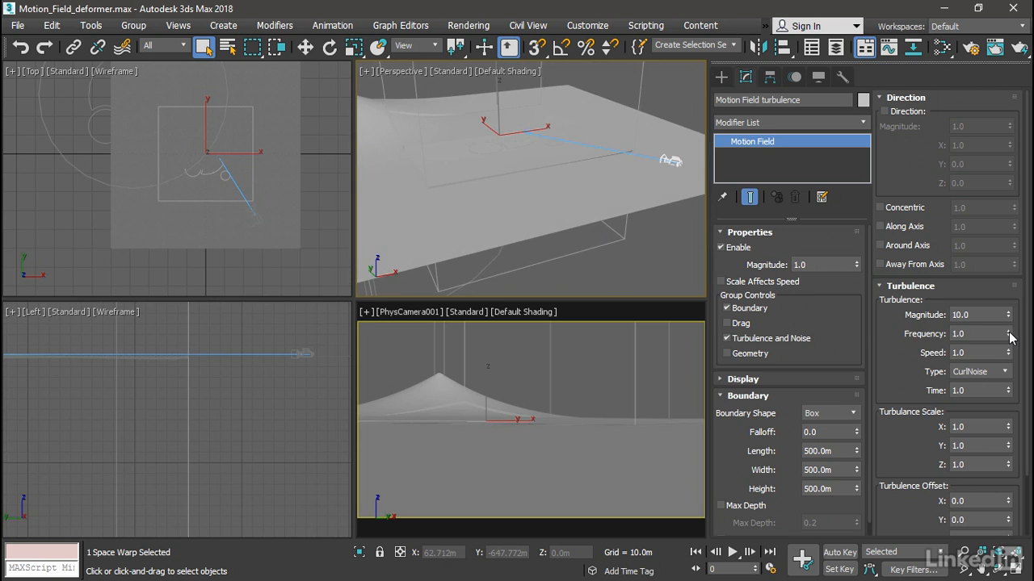
drag(1010, 337, 999, 248)
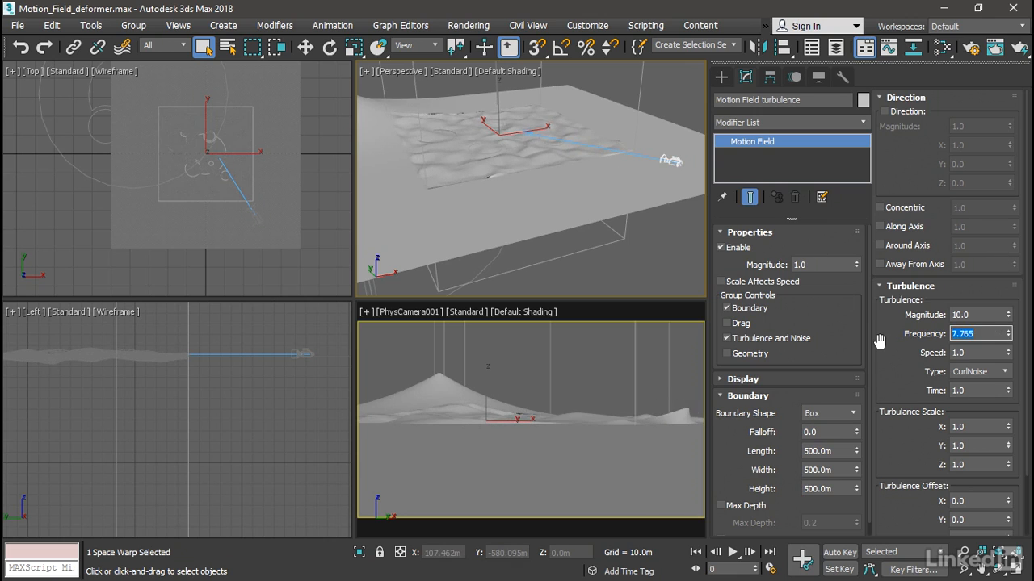
text(8)
key(Return)
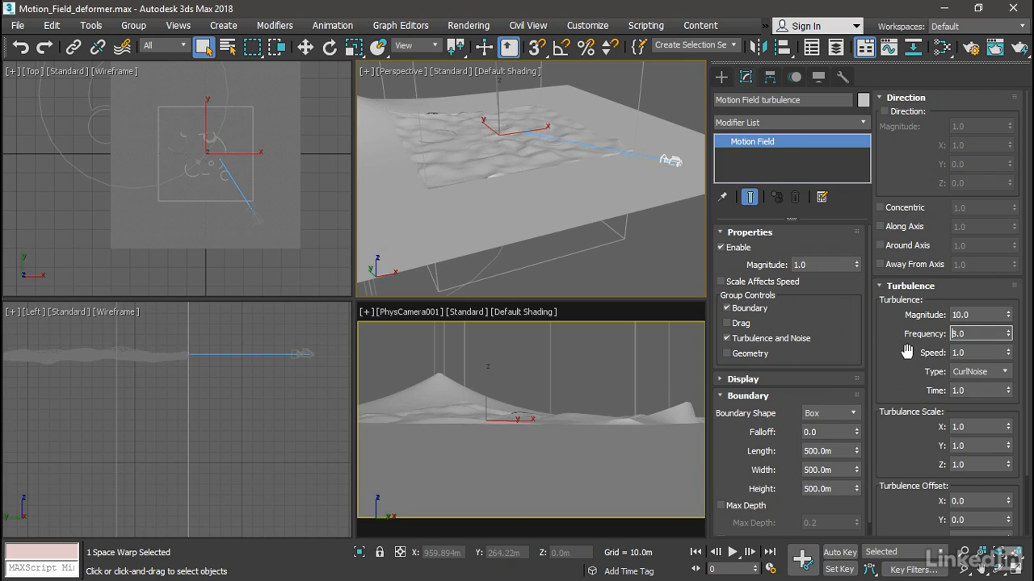
- Change the turbulence type to CurlFractal and inspect the rippled terrain up close in a maximized Perspective view
click(1005, 373)
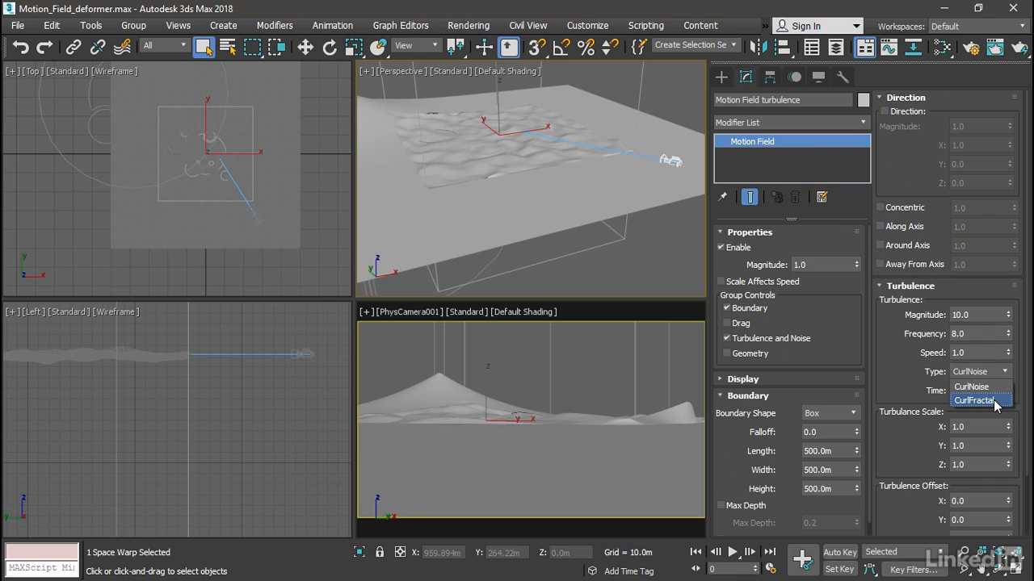
click(996, 402)
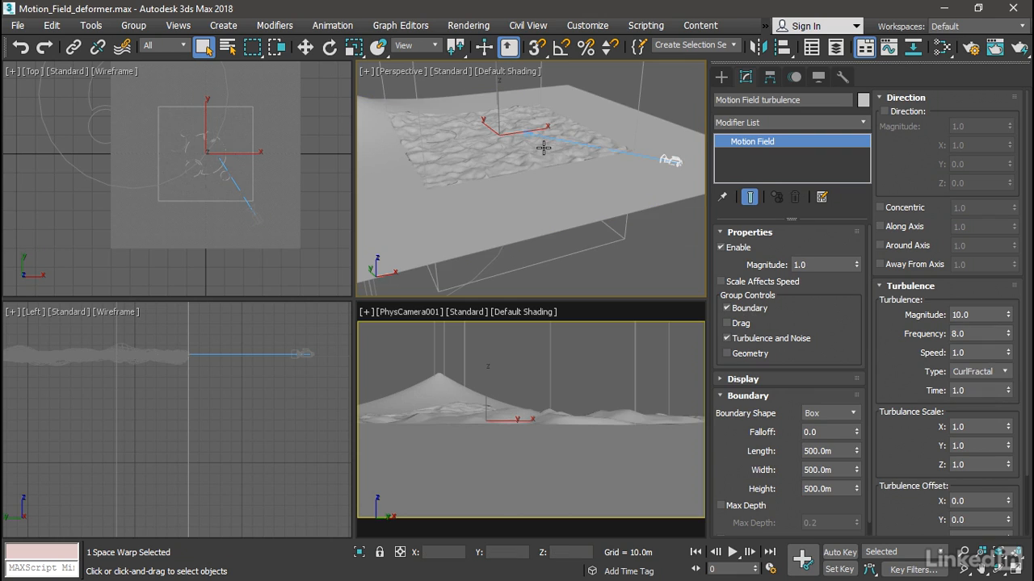
key(alt+w)
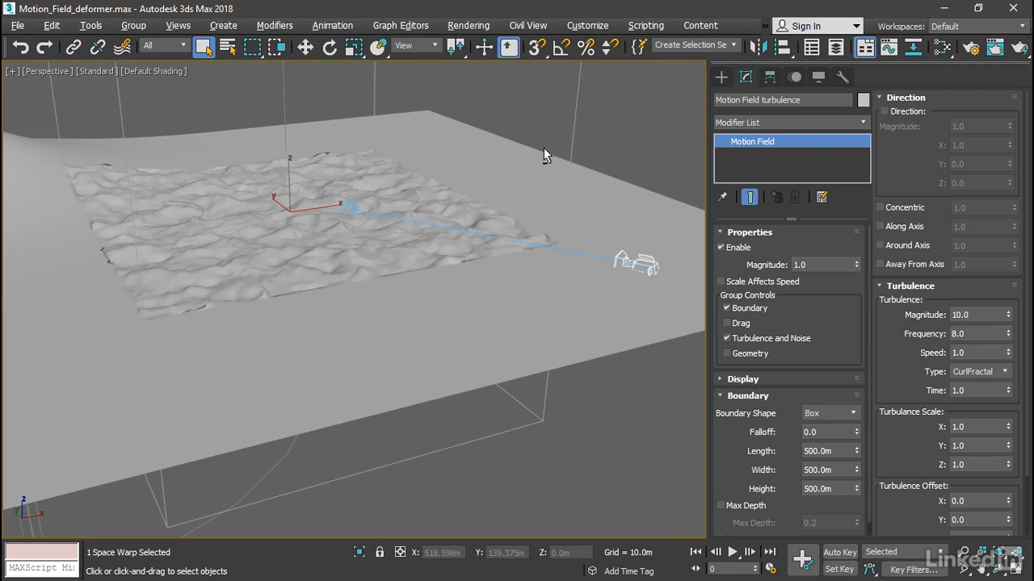
ctrl+alt+middle_drag(342, 224, 496, 172)
alt+middle_drag(489, 202, 466, 189)
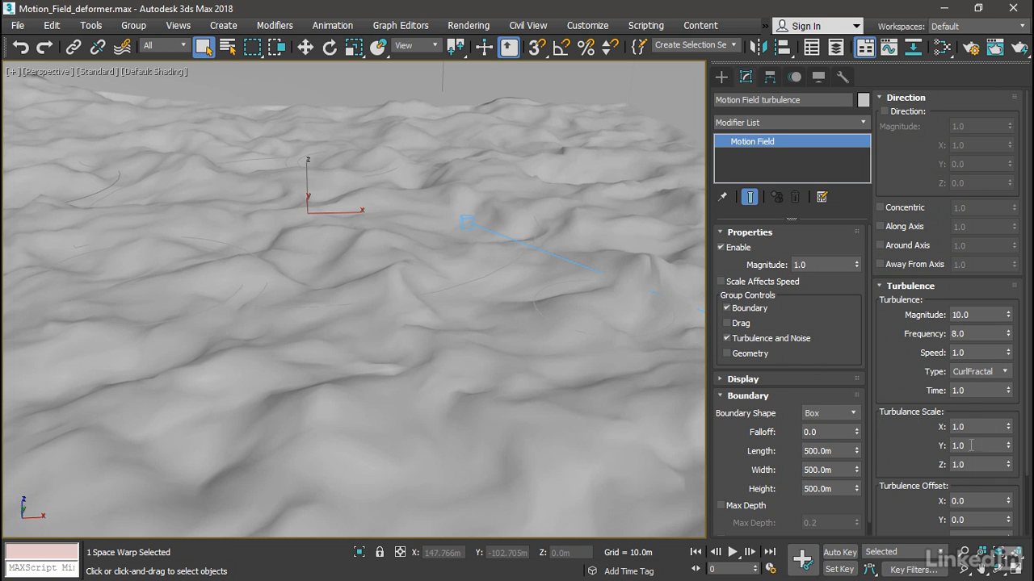
- Try narrowing the turbulence field's boundary width to about 219 m and set it back to 500 m
drag(1007, 427, 935, 427)
key(Return)
drag(858, 477, 861, 498)
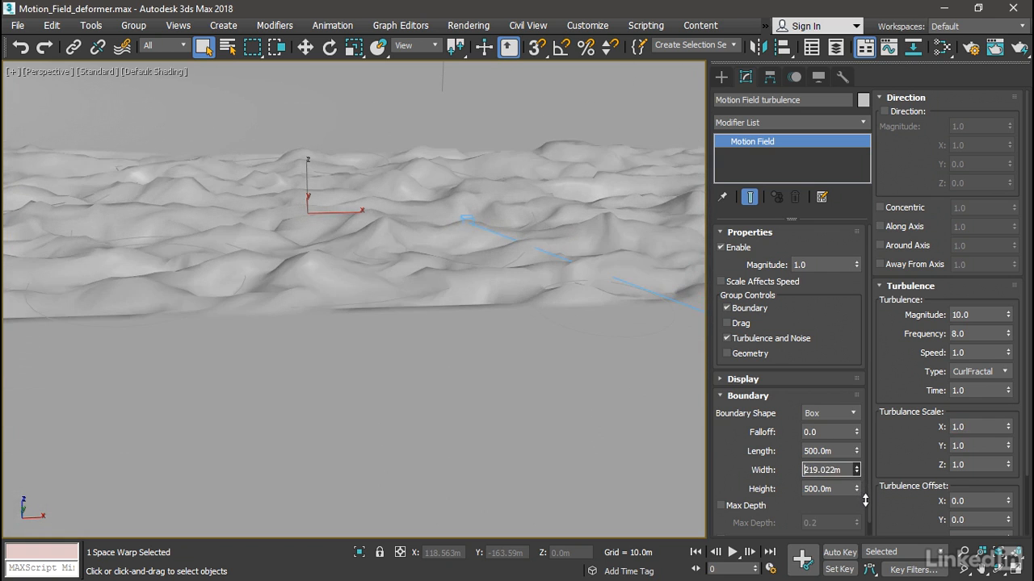
alt+middle_drag(341, 425, 402, 433)
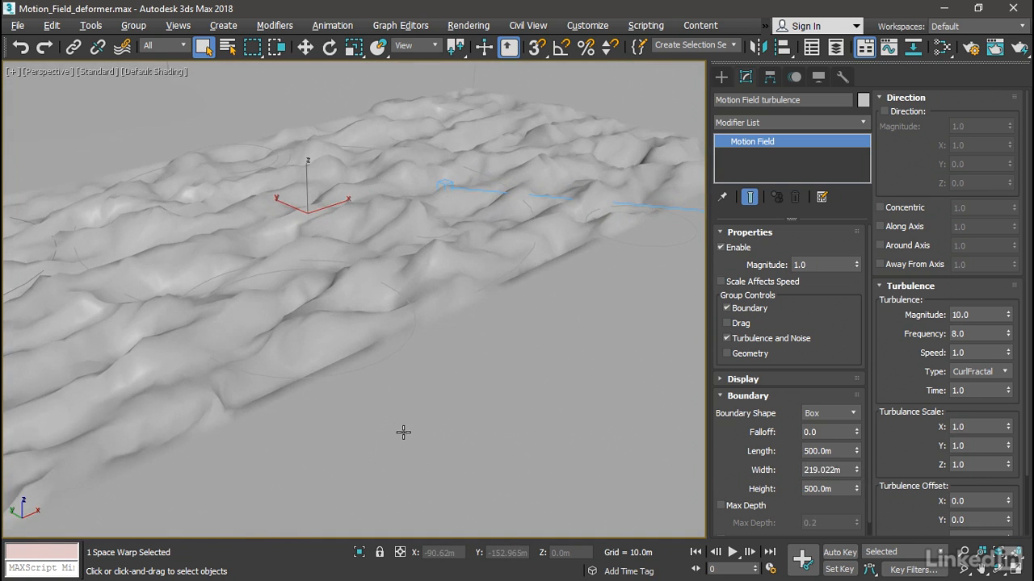
click(841, 469)
text(500)
key(Return)
- Disable the turbulence field's Boundary control so the turbulence affects the whole terrain
scroll(477, 409, down, 6)
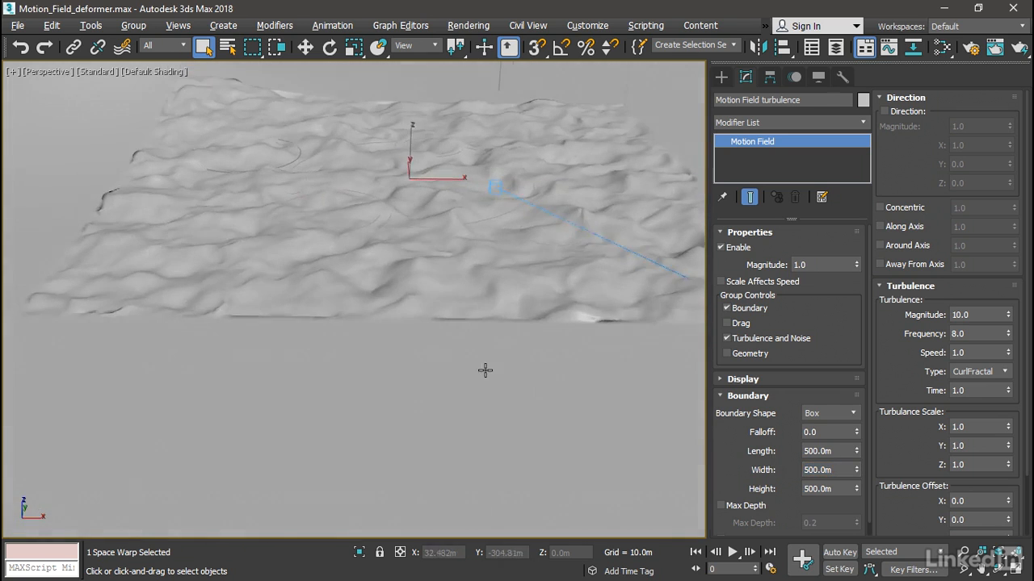
scroll(489, 403, down, 2)
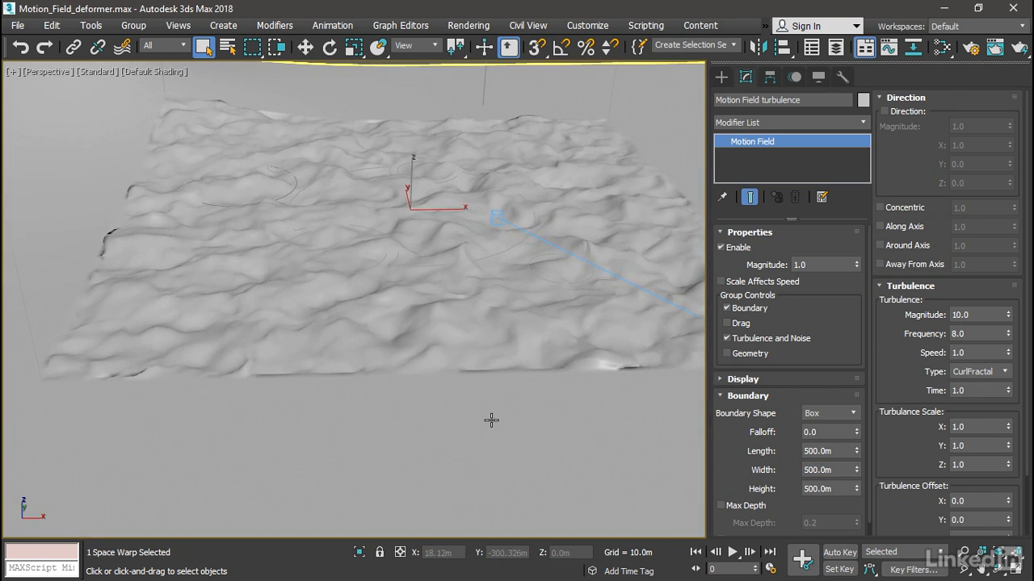
scroll(516, 352, down, 5)
scroll(516, 352, up, 2)
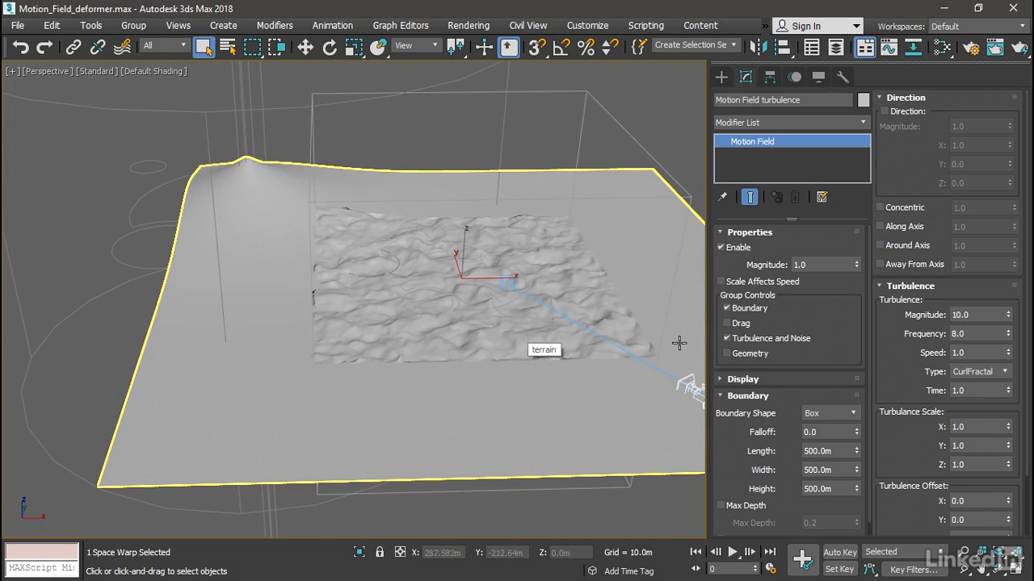
click(726, 308)
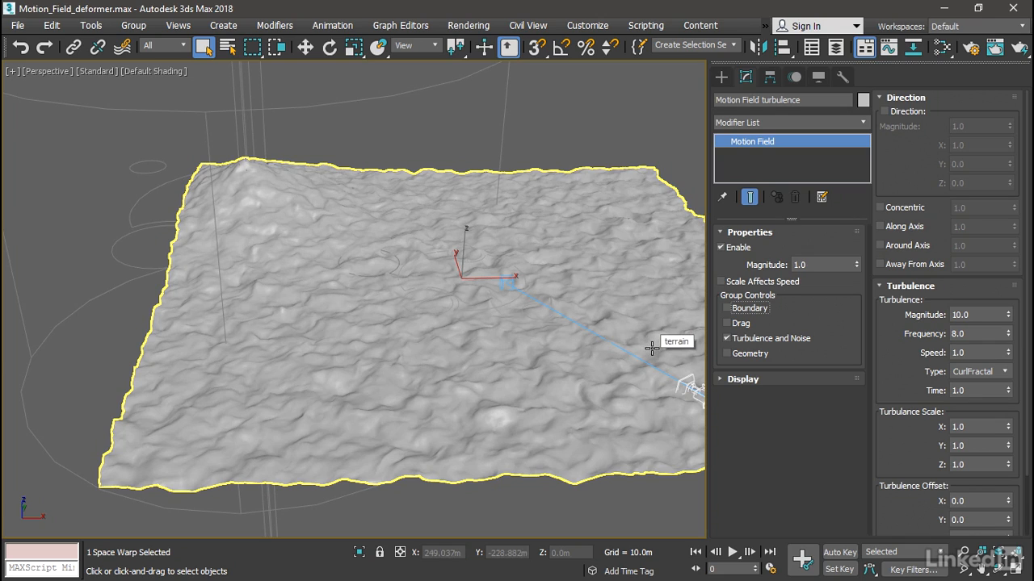
- Reduce the turbulence field's Turbulence magnitude to 5
mouse_move(623, 339)
alt+middle_down()
mouse_move(635, 342)
mouse_move(521, 333)
mouse_move(595, 330)
mouse_move(628, 342)
alt+middle_up()
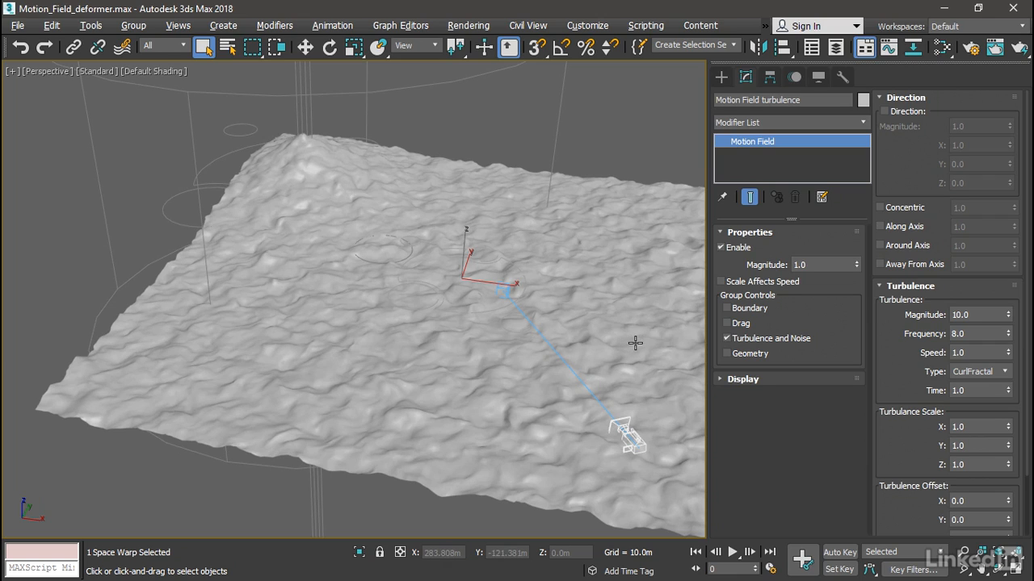
double_click(972, 314)
text(5)
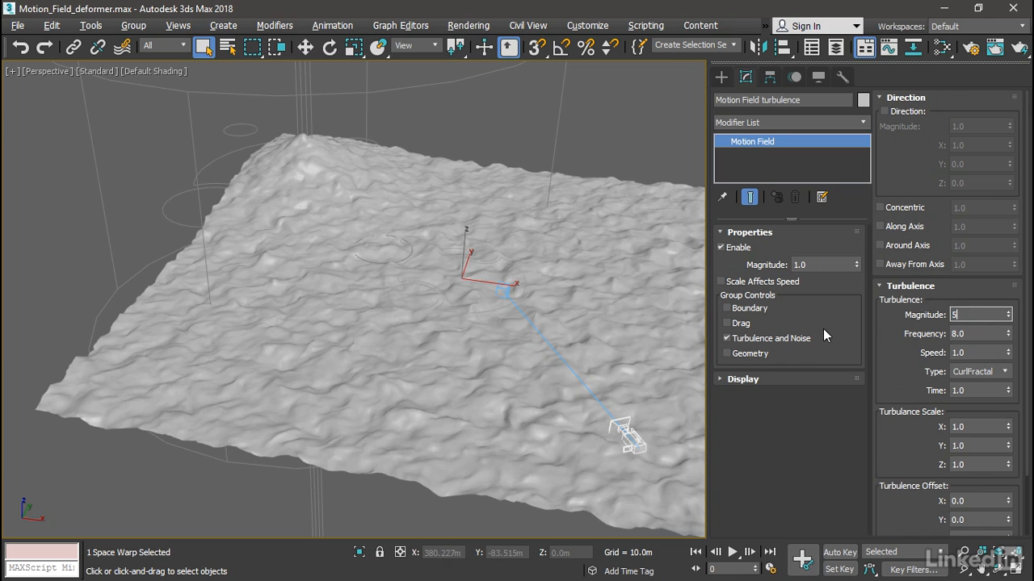
key(Return)
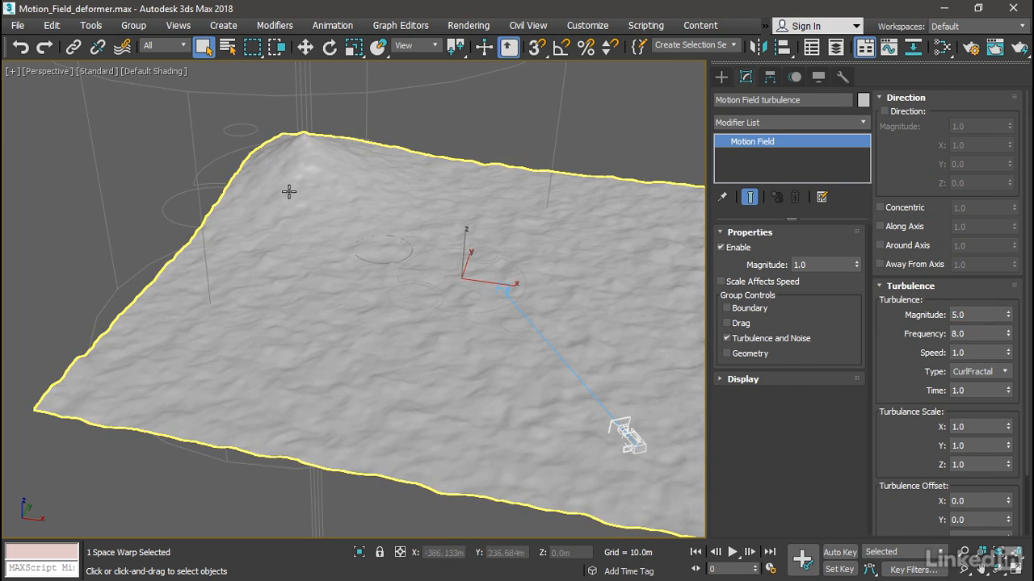
- Show the terrain through PhysCamera001 with safe frames and edged faces displayed
click(57, 72)
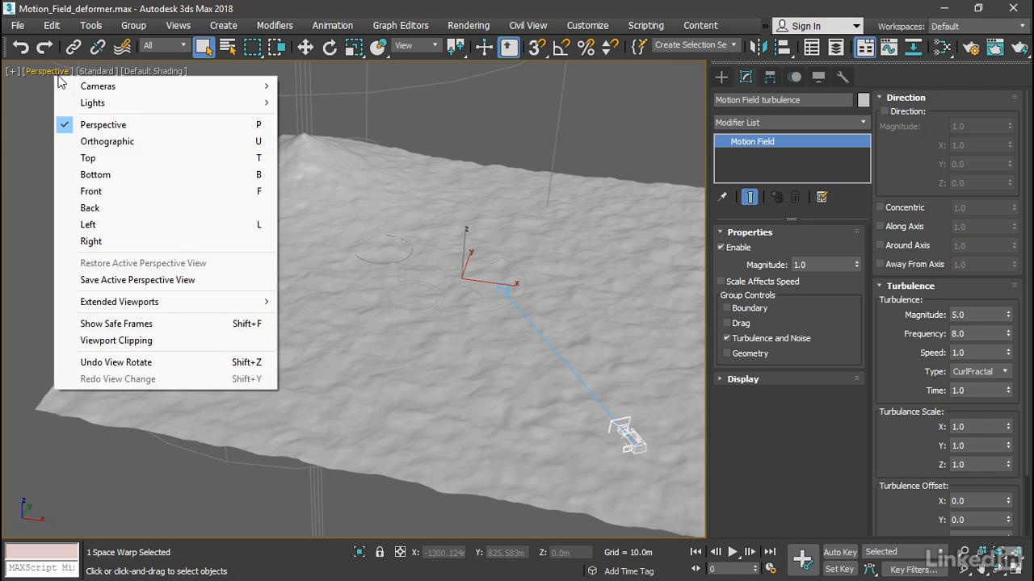
mouse_move(134, 86)
click(299, 86)
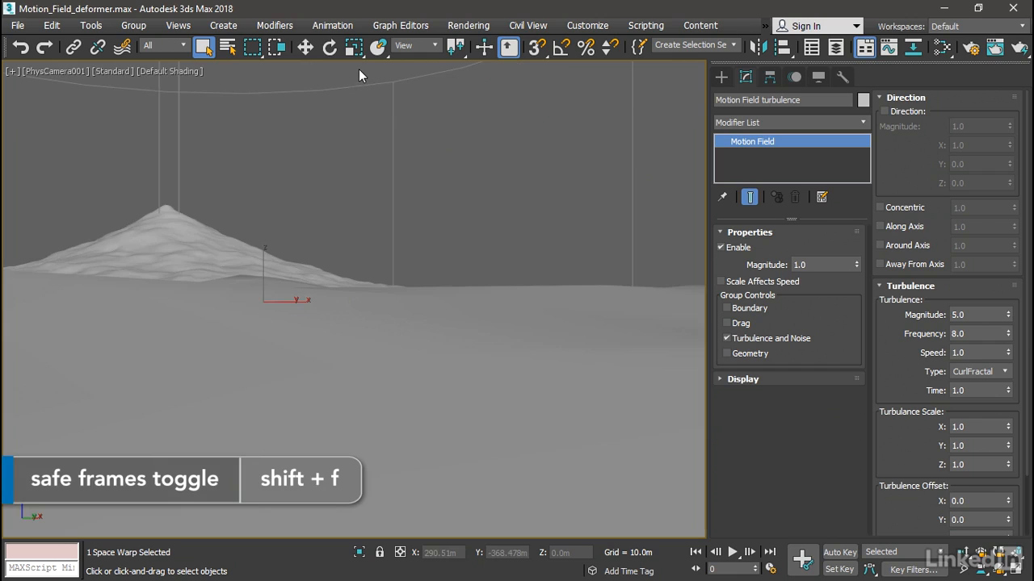
key(shift+f)
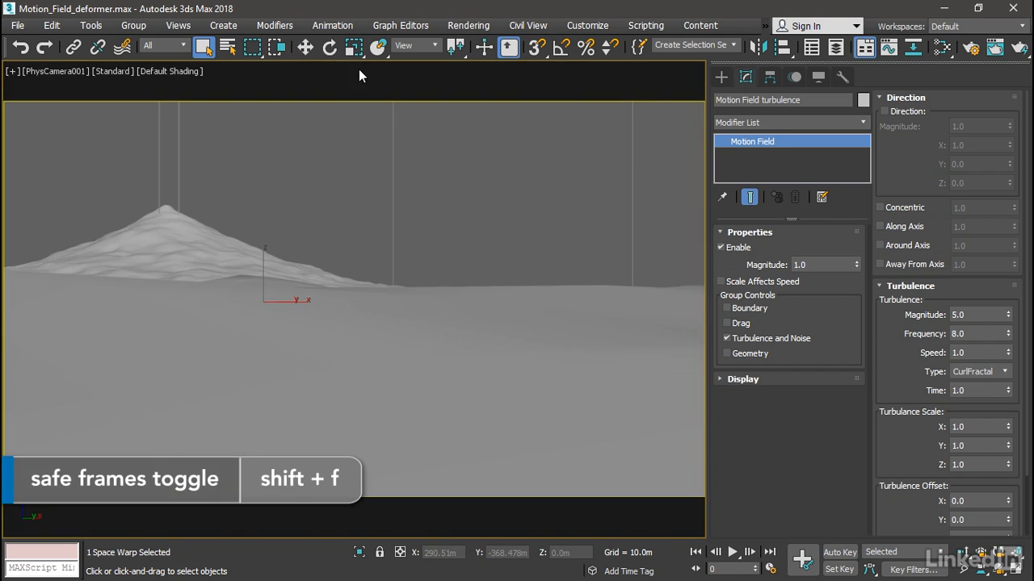
key(F4)
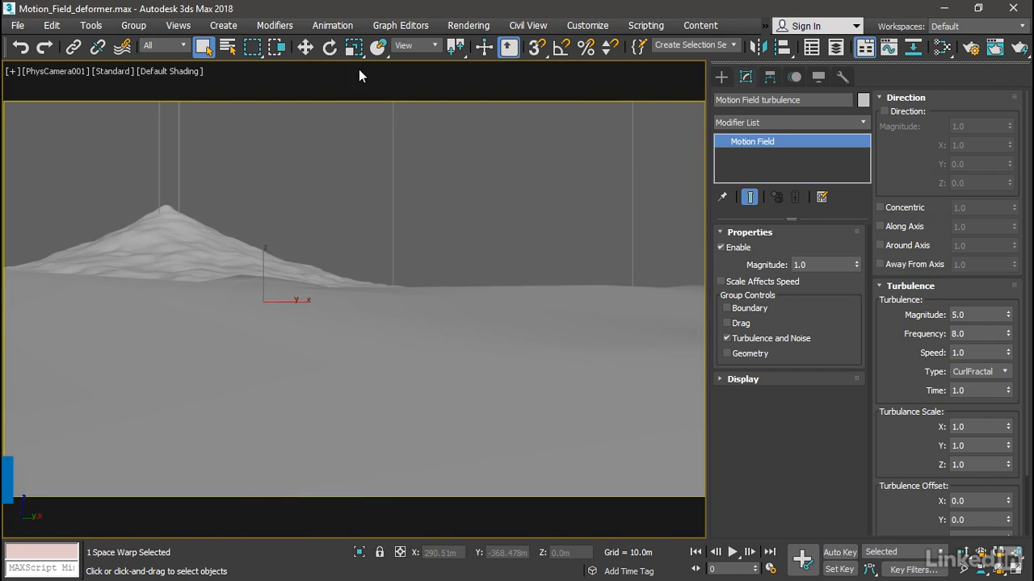
key(F4)
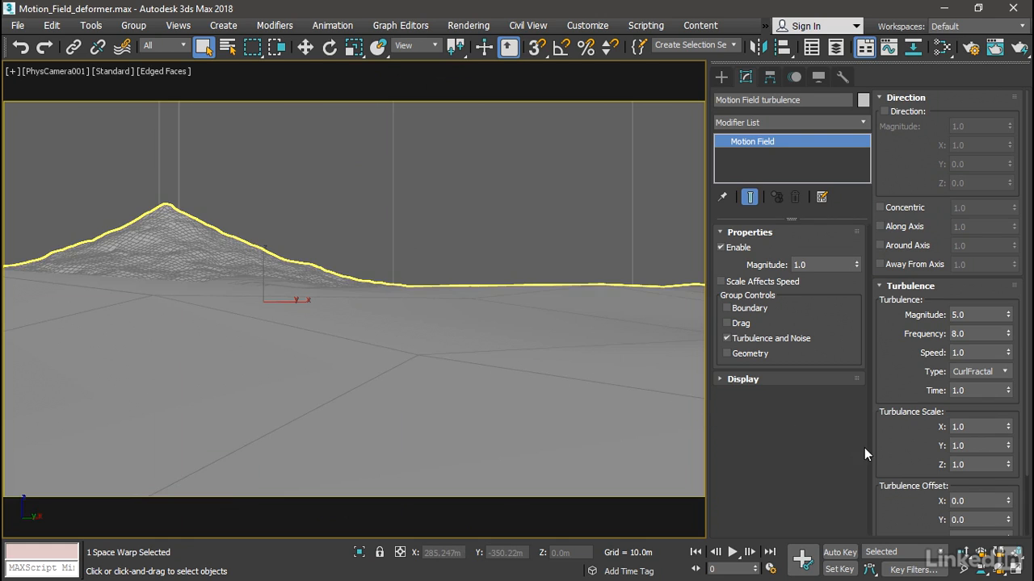
- Set the turbulence field's Z Turbulence Offset to 3.3
mouse_move(1026, 413)
mouse_down()
mouse_move(1028, 483)
mouse_move(1009, 468)
mouse_move(1008, 422)
mouse_up()
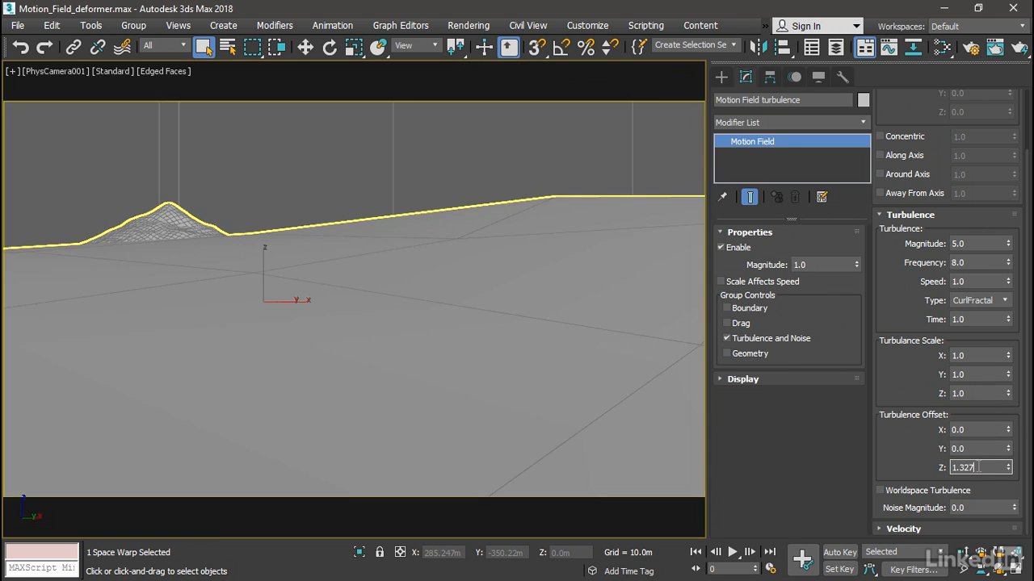
drag(978, 467, 891, 454)
text(3.3)
key(Return)
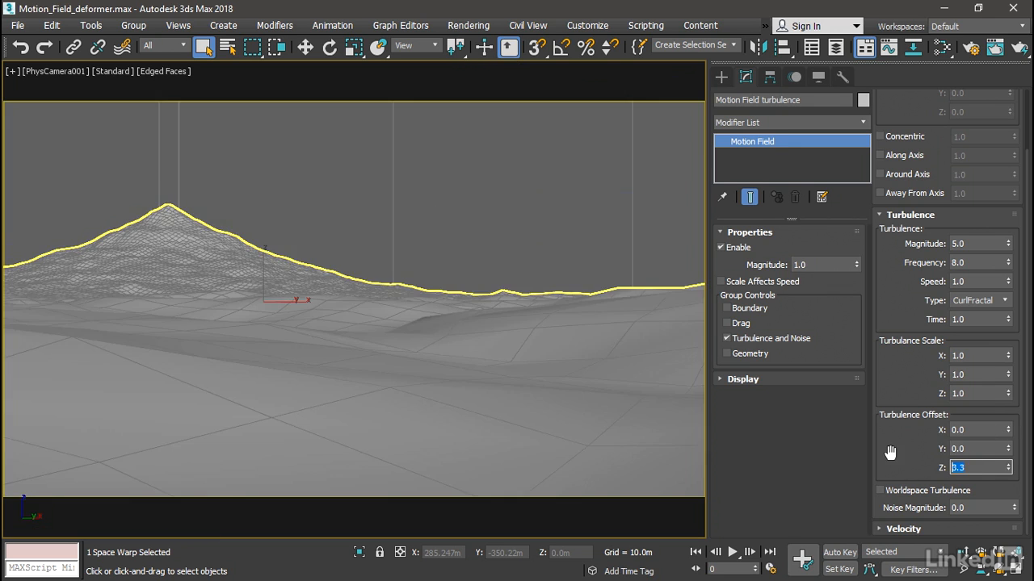